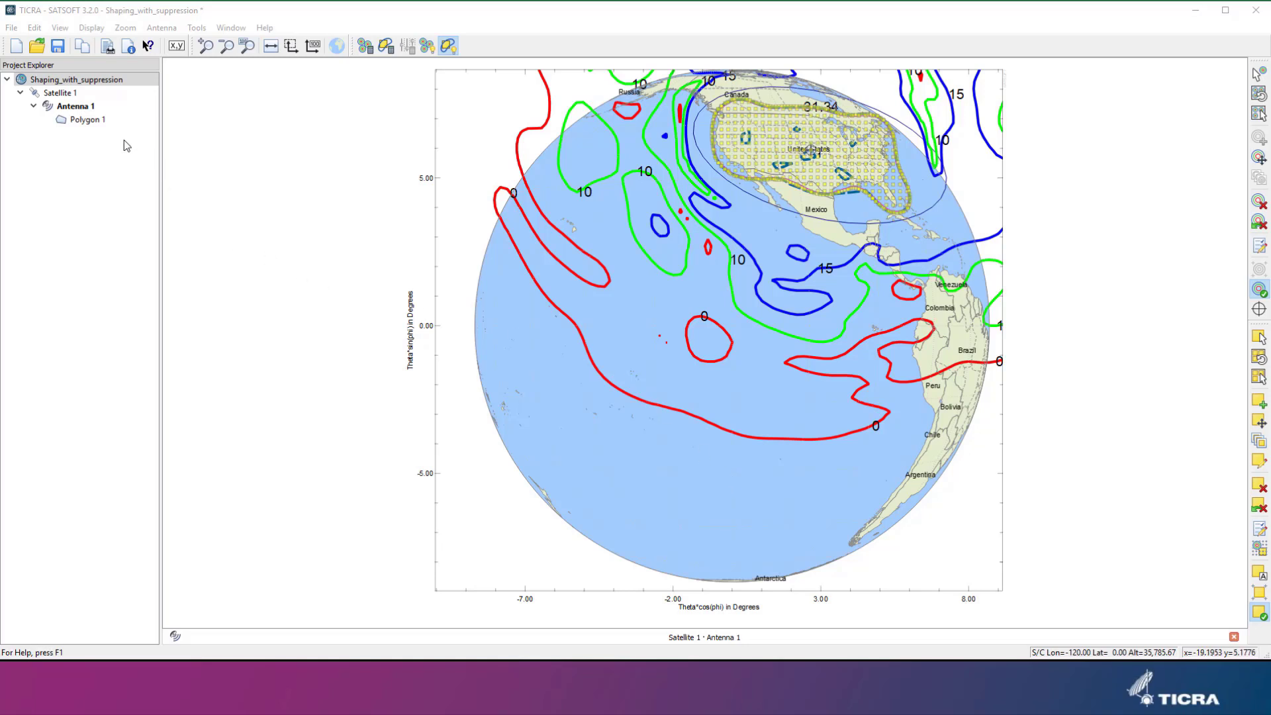
Duplicate Antenna 1 under Satellite 1 as Antenna 2, and rename the copy's polygon to Conus.
drag(78, 113, 65, 94)
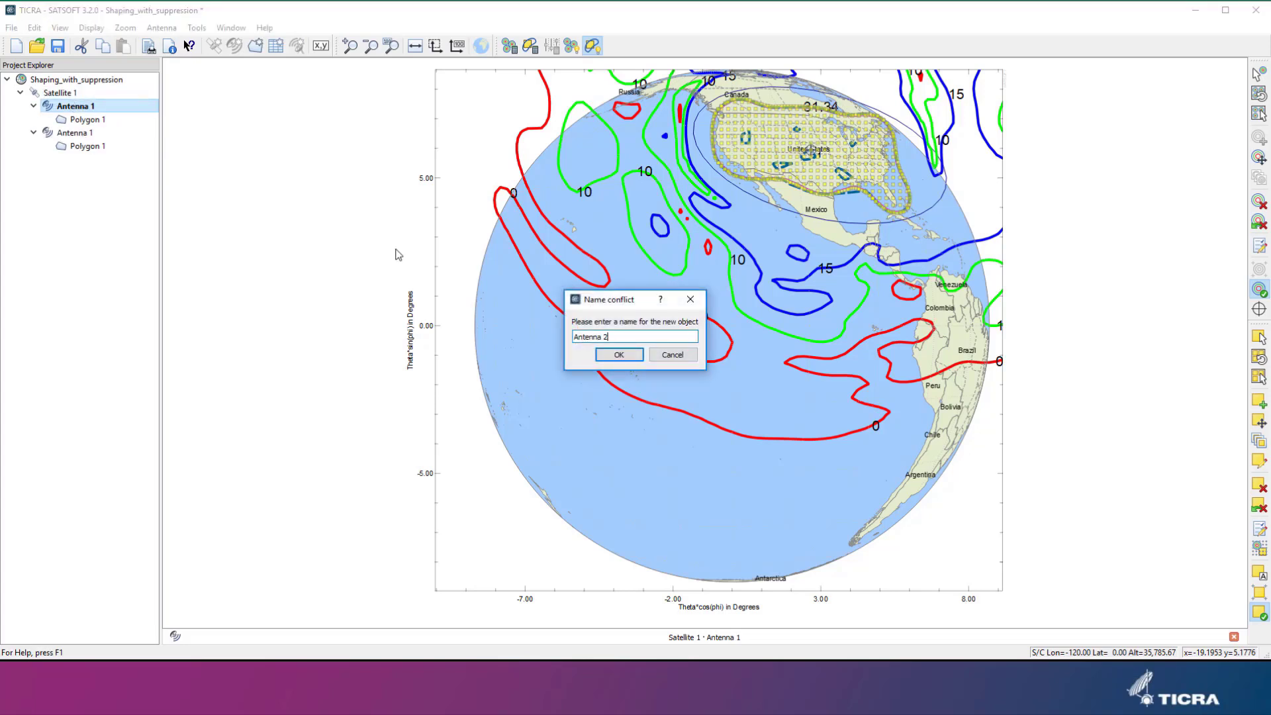
click(619, 355)
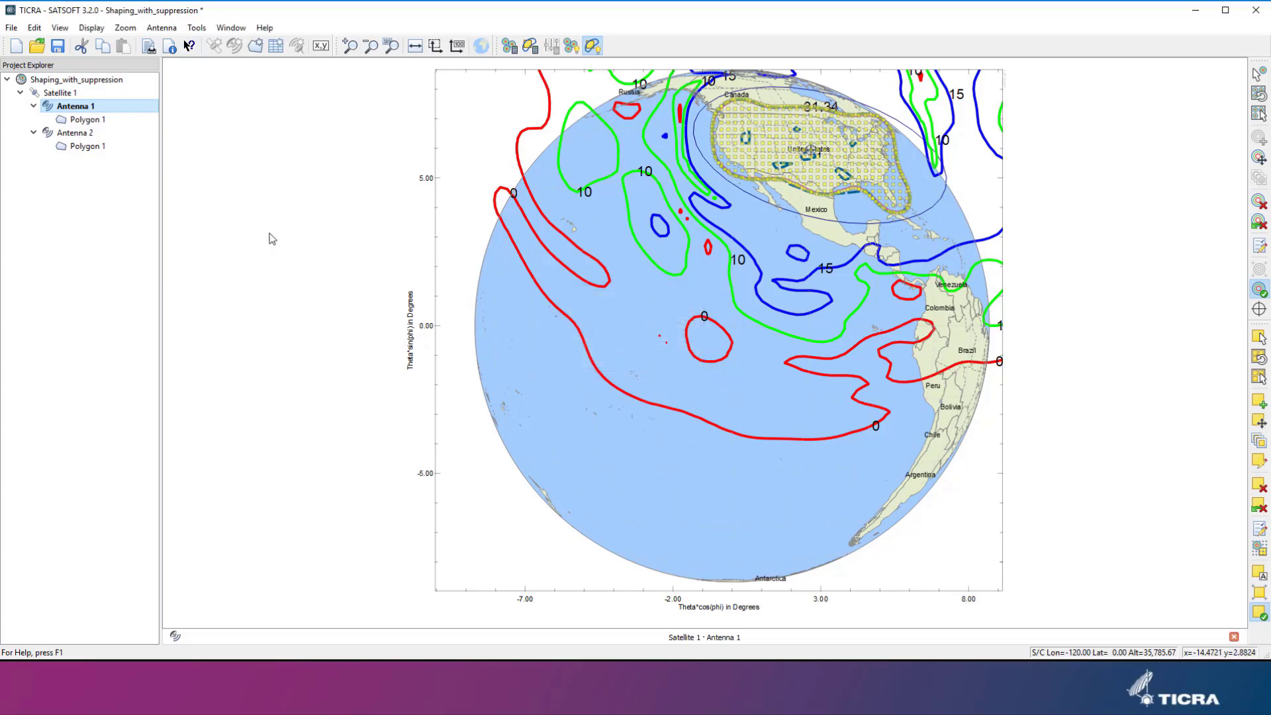
click(93, 147)
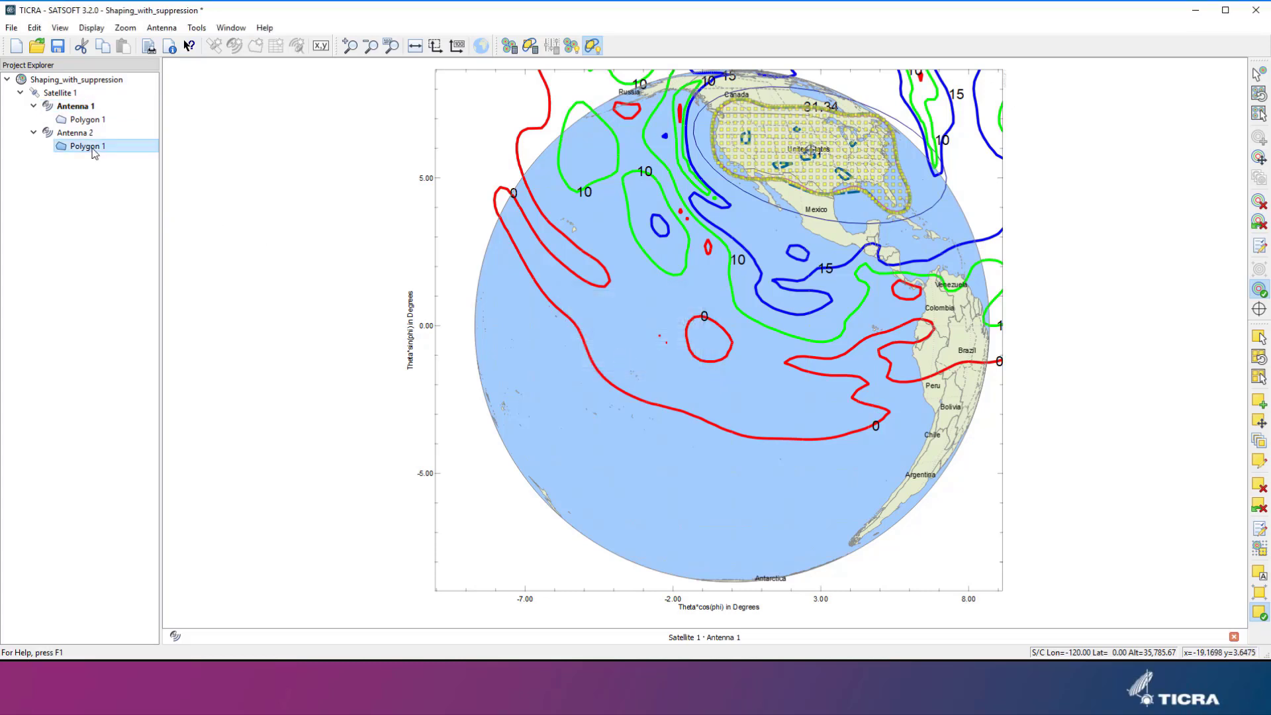
right_click(93, 147)
click(125, 193)
text(Conus)
key(Return)
double_click(81, 149)
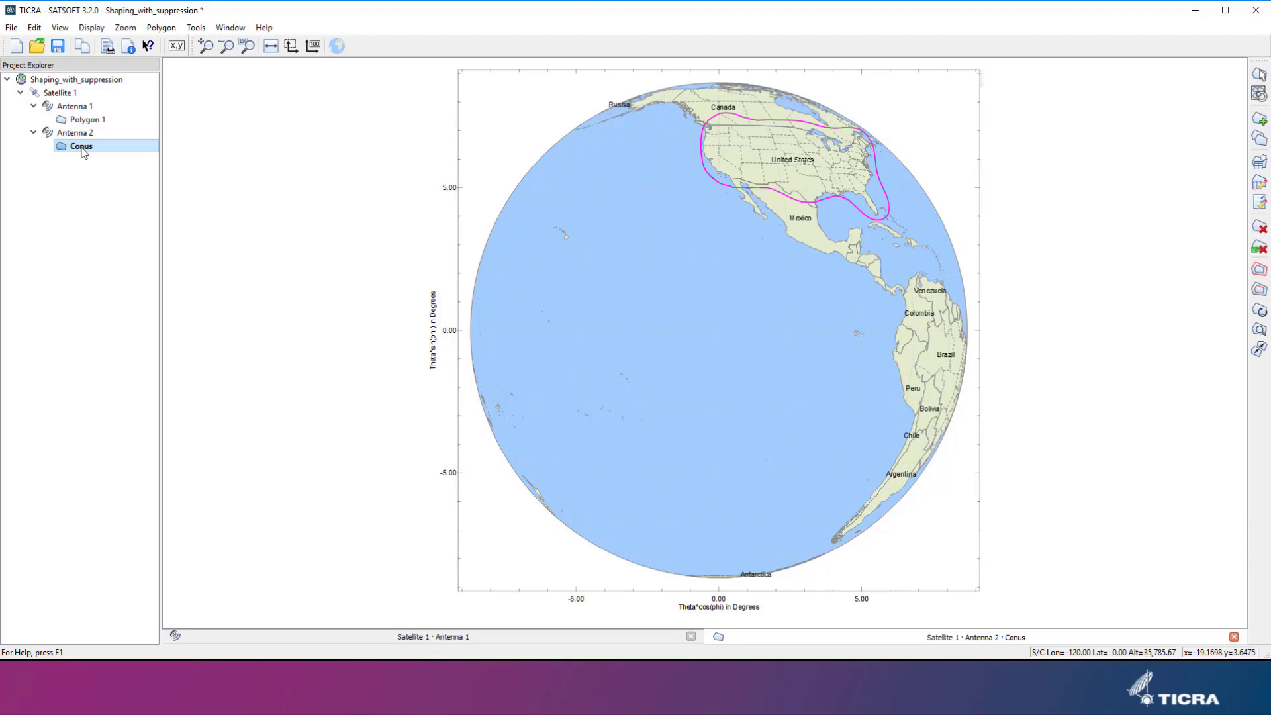
Duplicate the Conus polygon within Antenna 2 as Conus_SouthAm and open the copy.
mouse_move(84, 153)
mouse_down()
mouse_move(99, 143)
mouse_move(79, 133)
mouse_up()
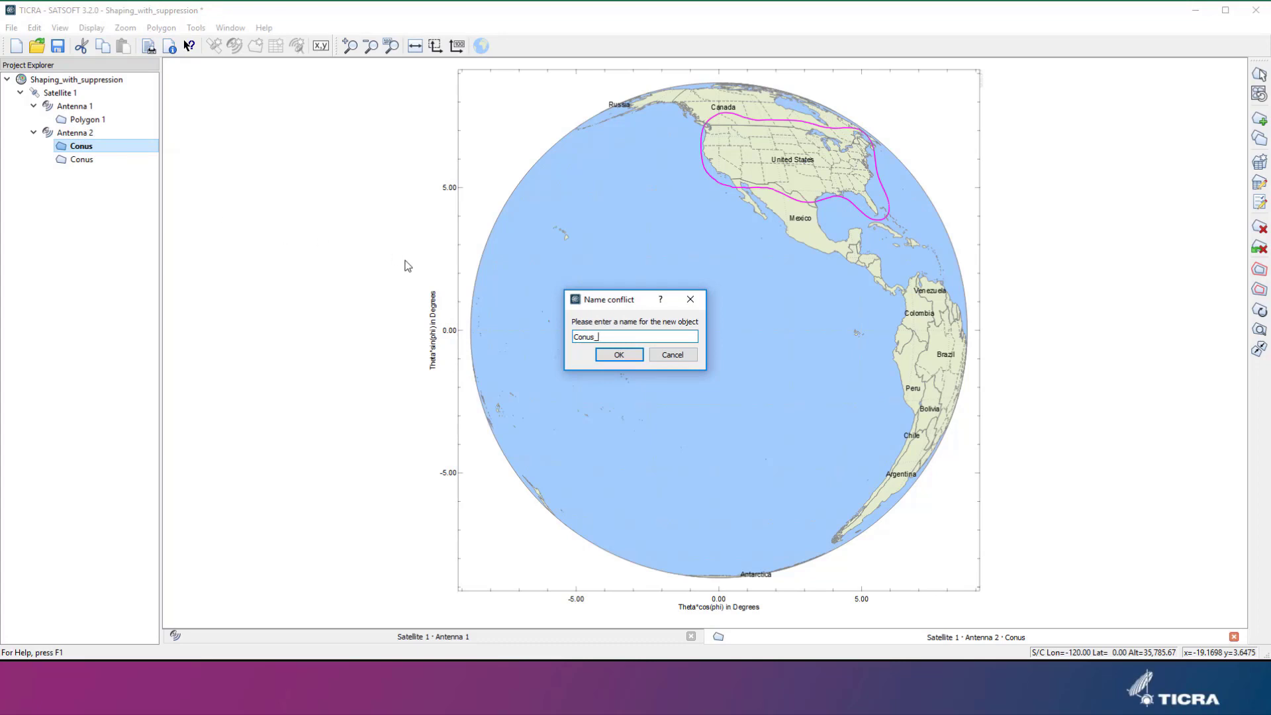
text(SouthAm)
click(618, 355)
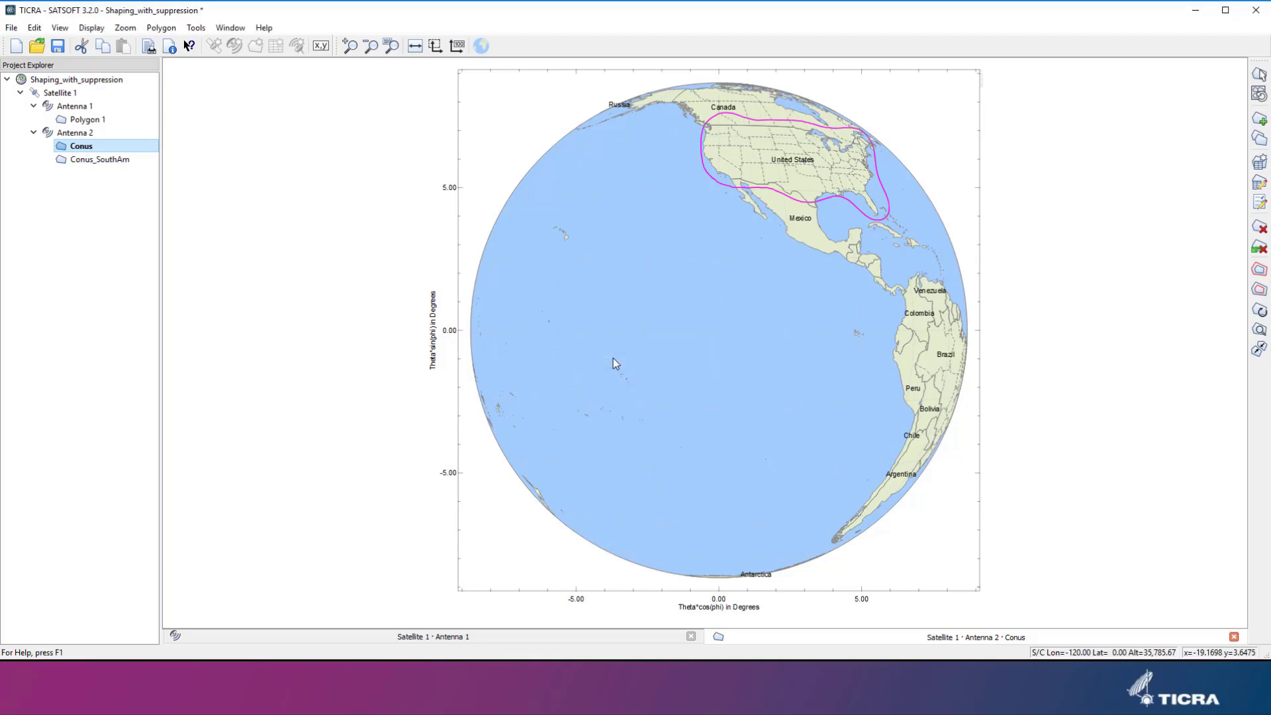
click(93, 161)
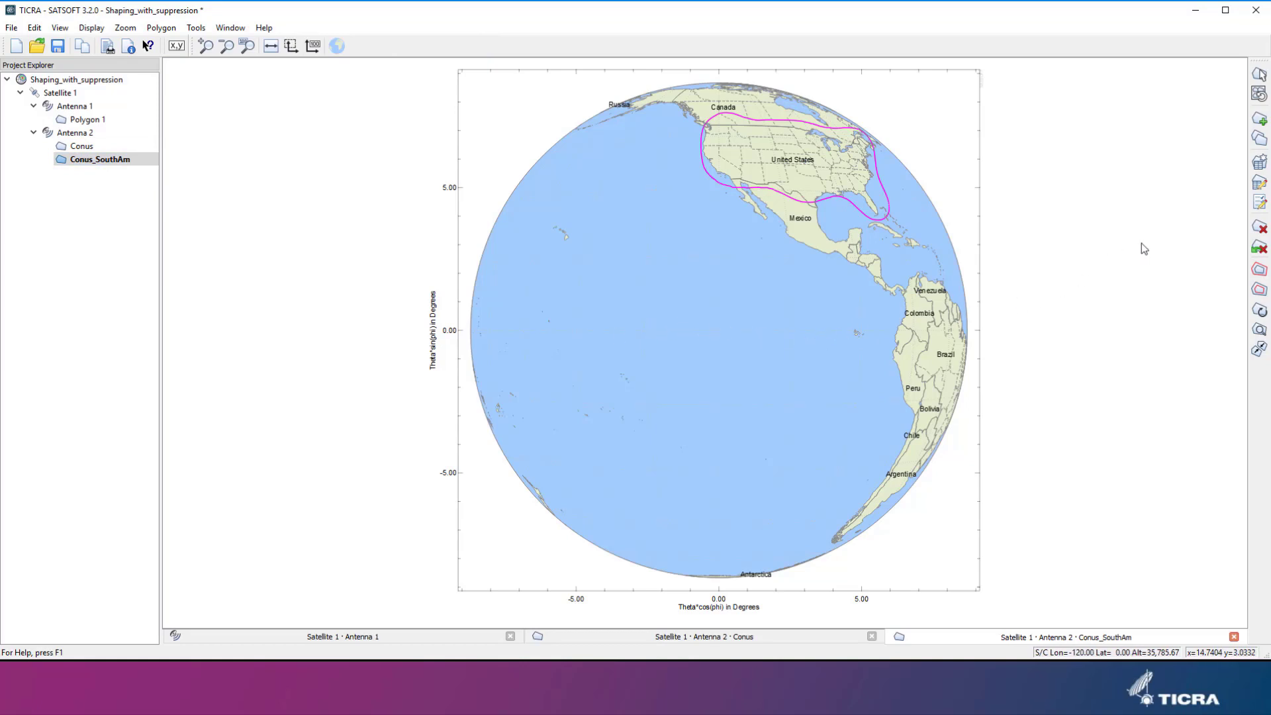
Start a new coordinate-defined outline in Conus_SouthAm using the Equirectangular (lon, lat) input coordinate system.
click(1258, 163)
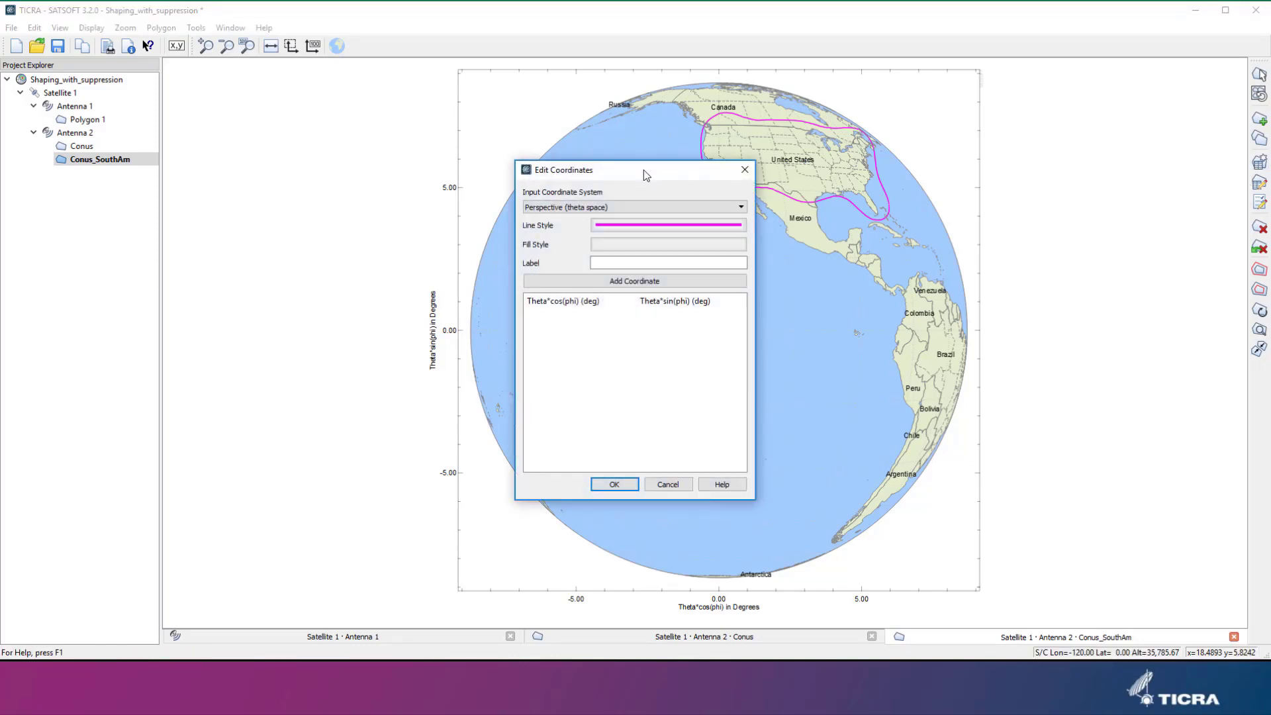
drag(647, 170, 544, 155)
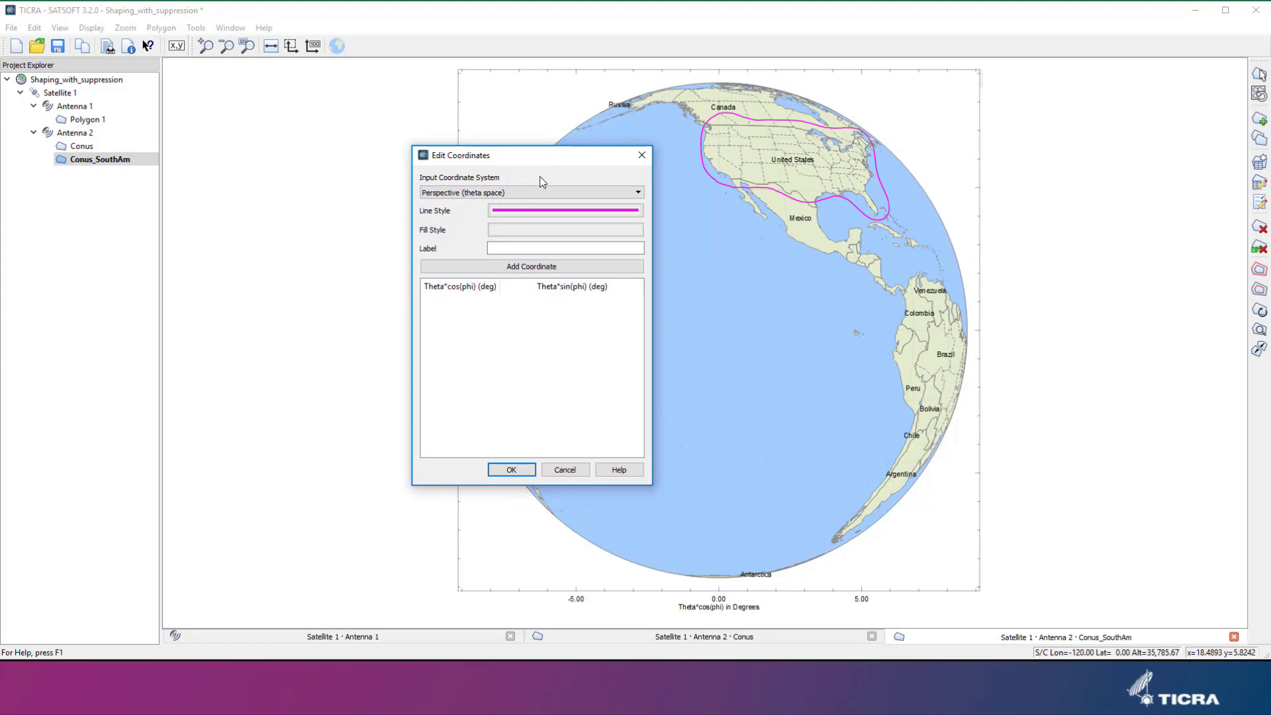
click(510, 194)
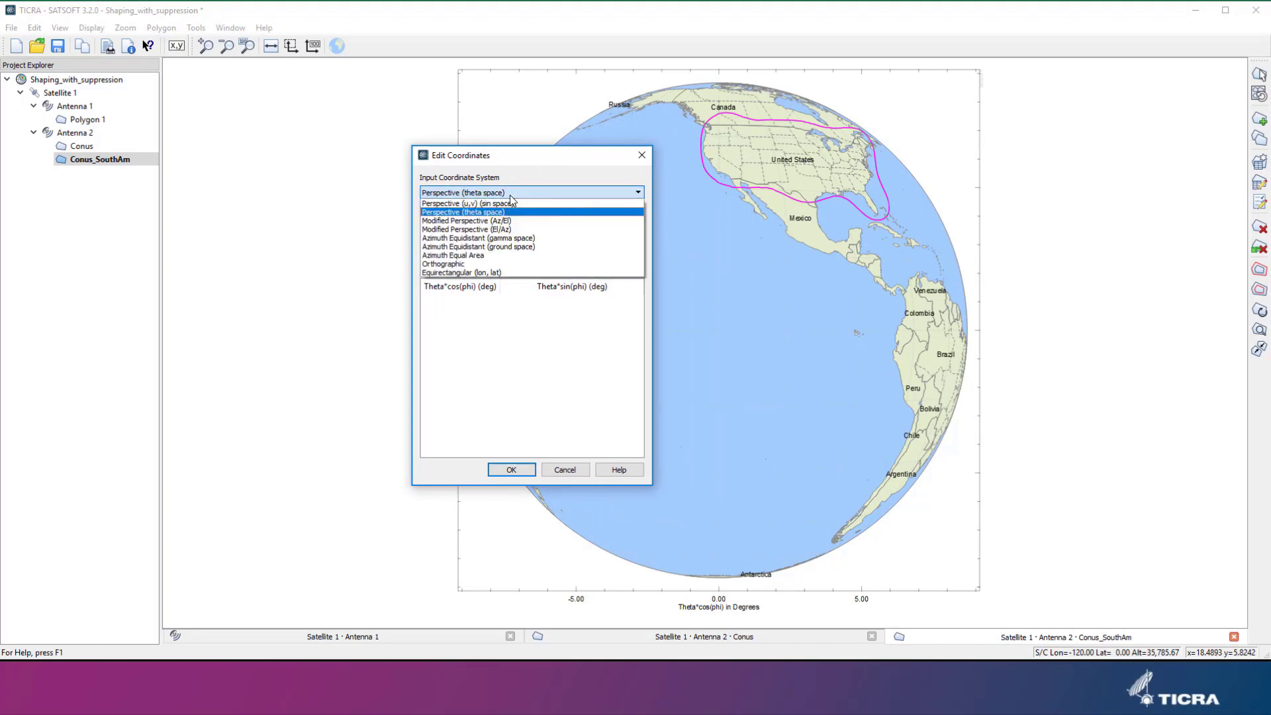
click(498, 271)
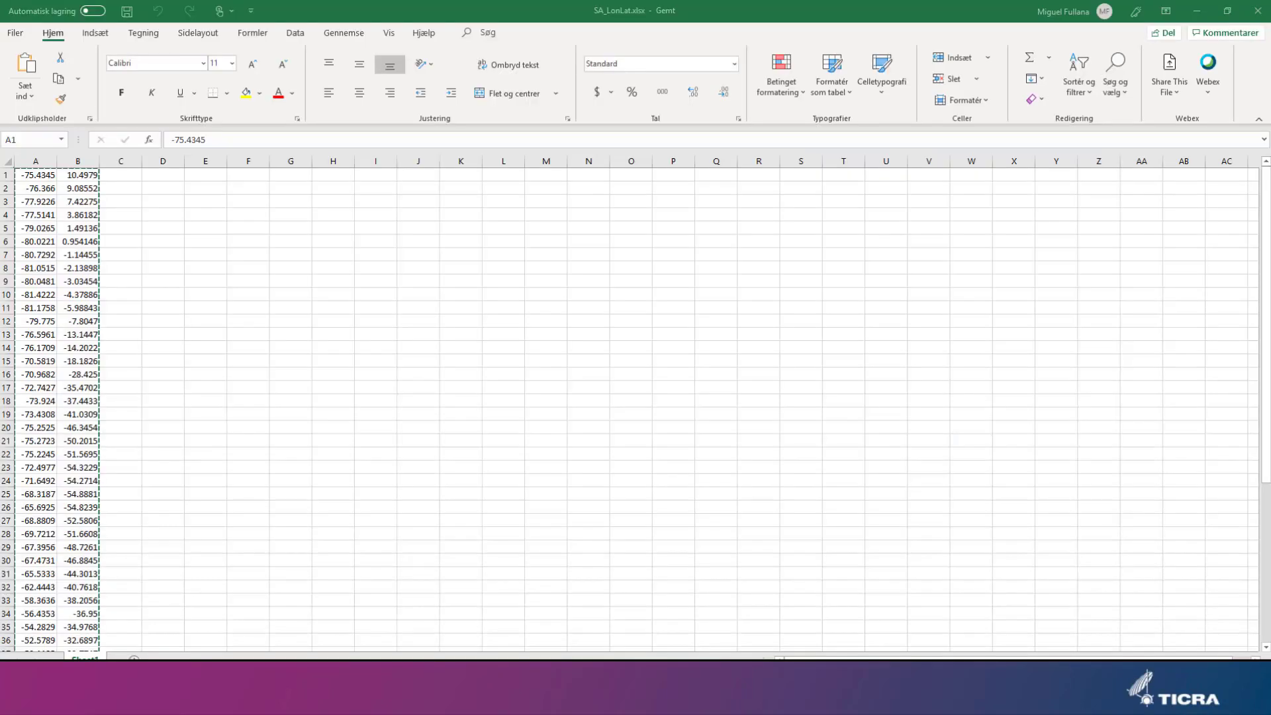
Copy all longitude and latitude pairs from SA_LonLat.xlsx in Excel and paste them as the South America outline's coordinates in SATSOFT.
key(ctrl+a)
key(ctrl+c)
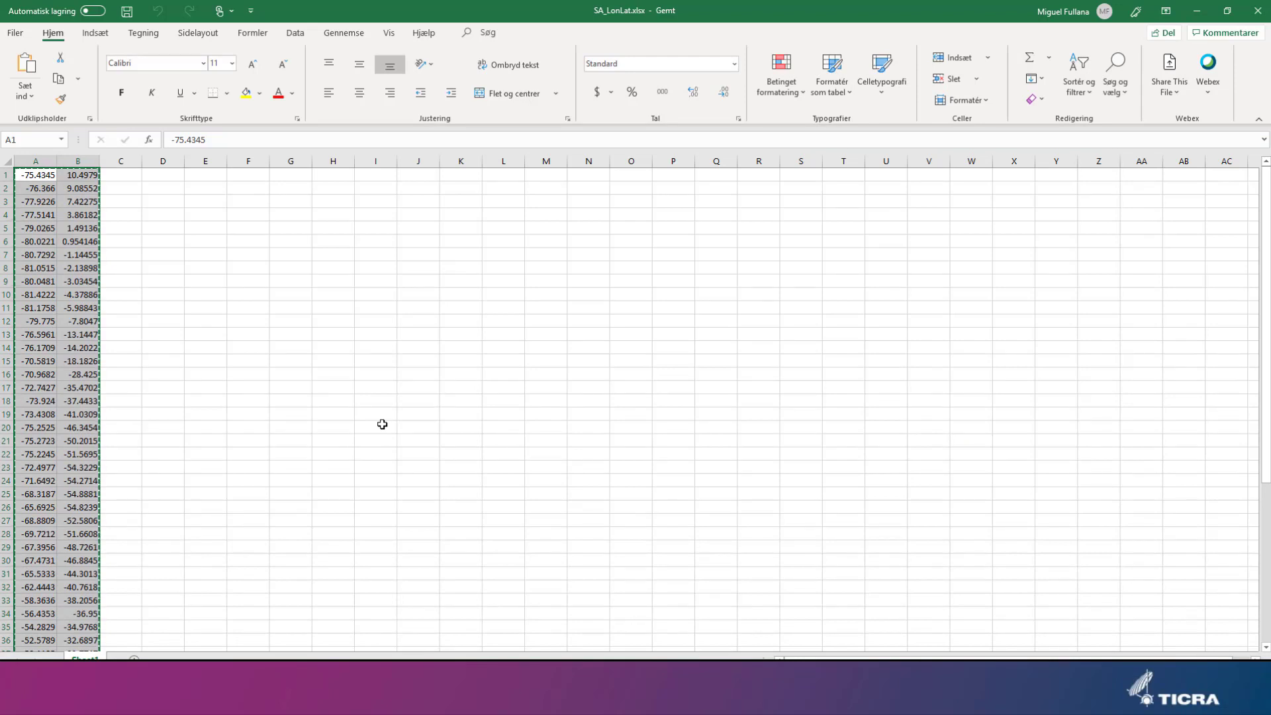
key(alt+Tab)
key(ctrl+v)
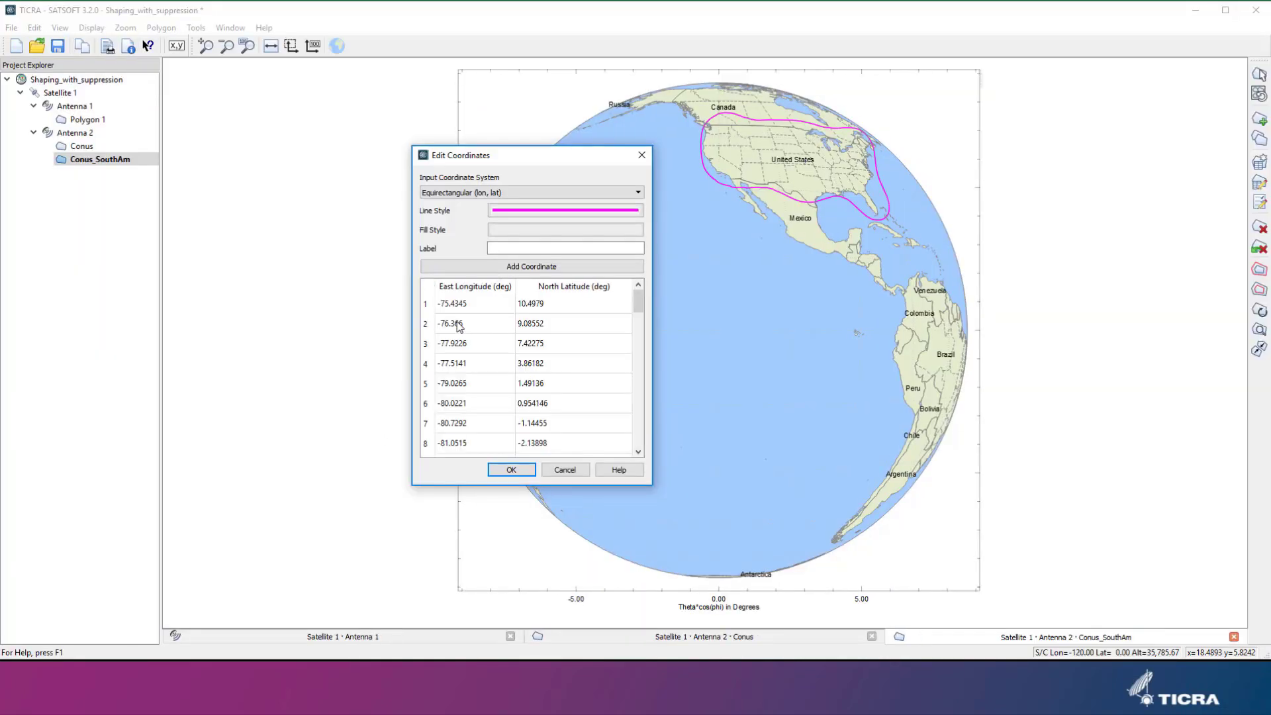
click(505, 472)
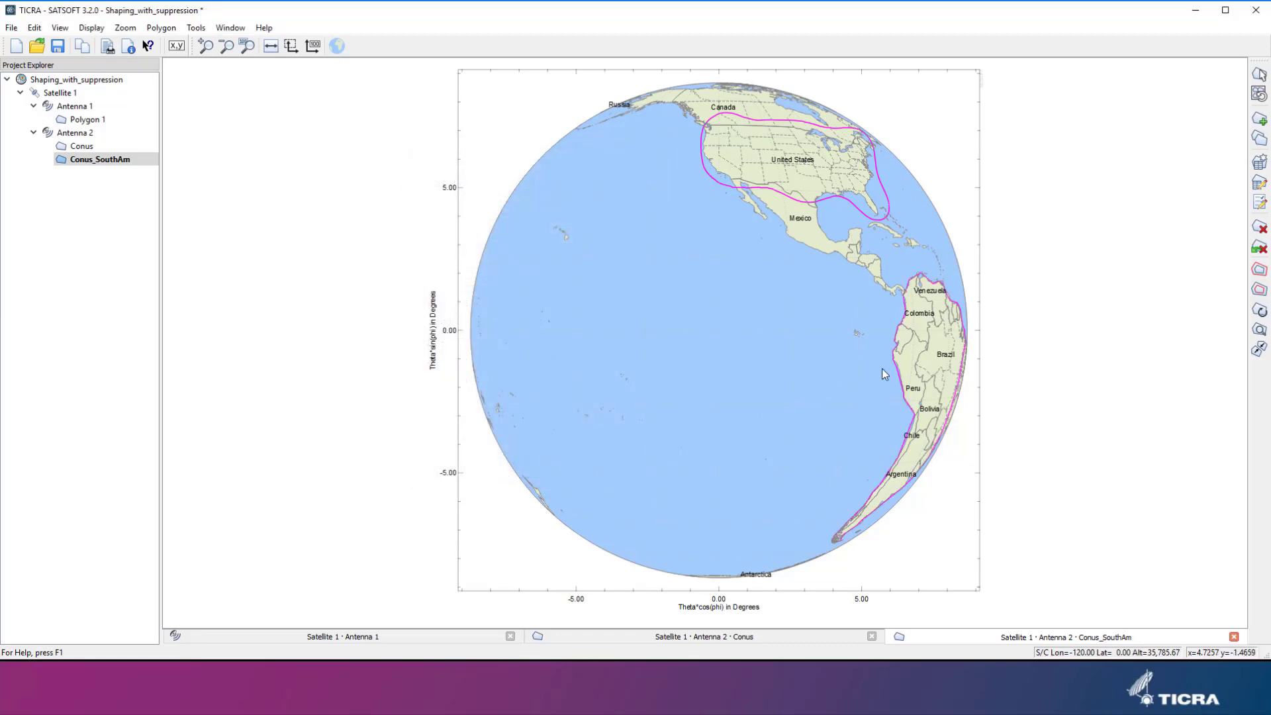
click(927, 361)
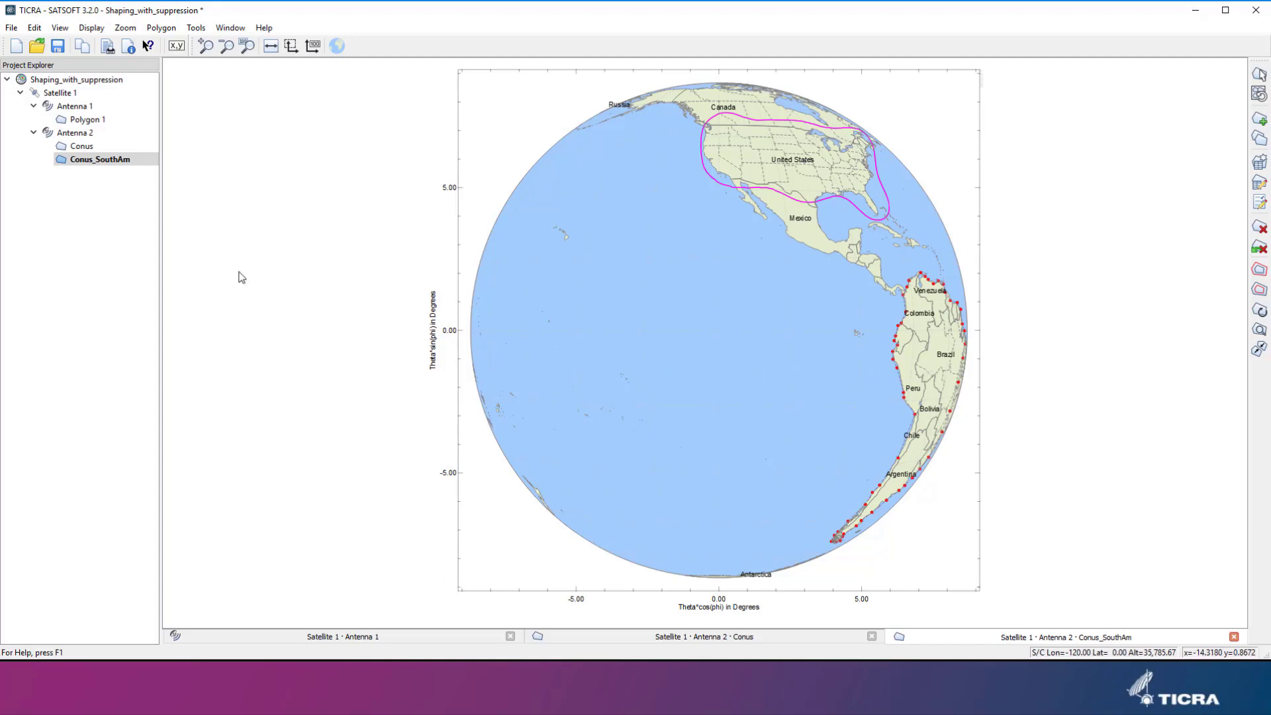
Generate the beamlet grid of Antenna 2 with Conus as the fill polygon.
double_click(73, 132)
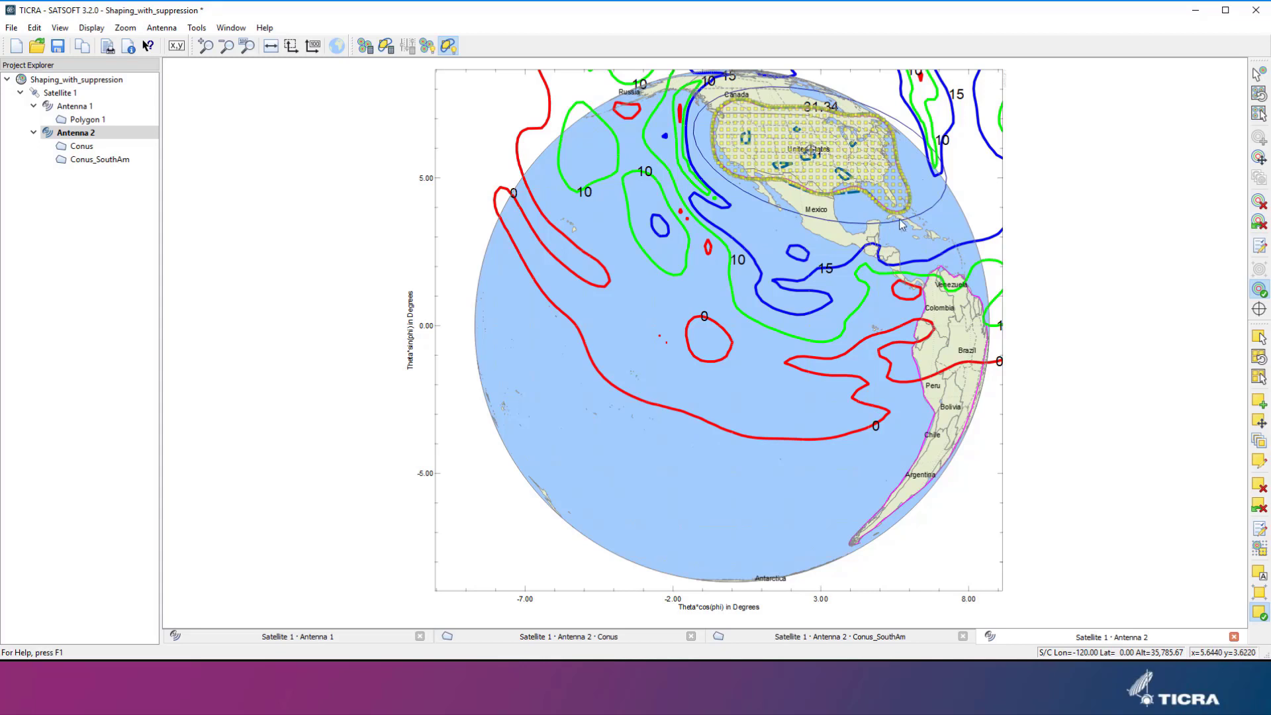
right_click(772, 237)
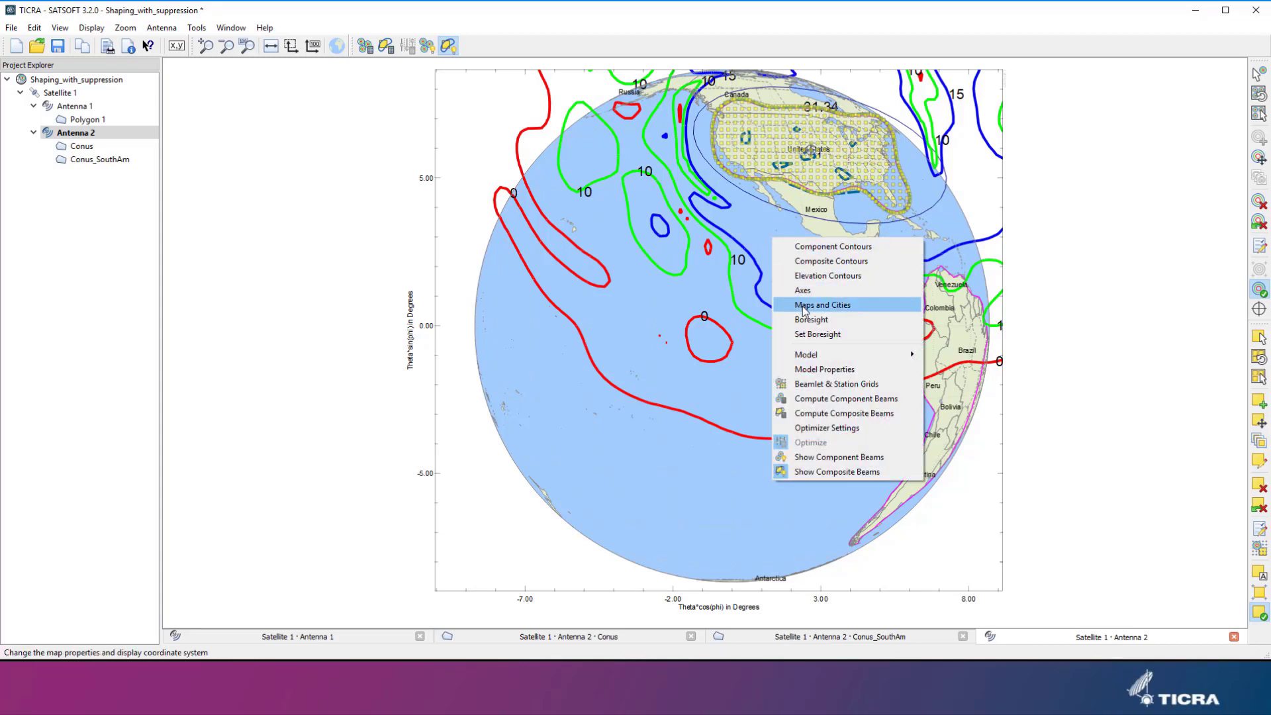
click(821, 383)
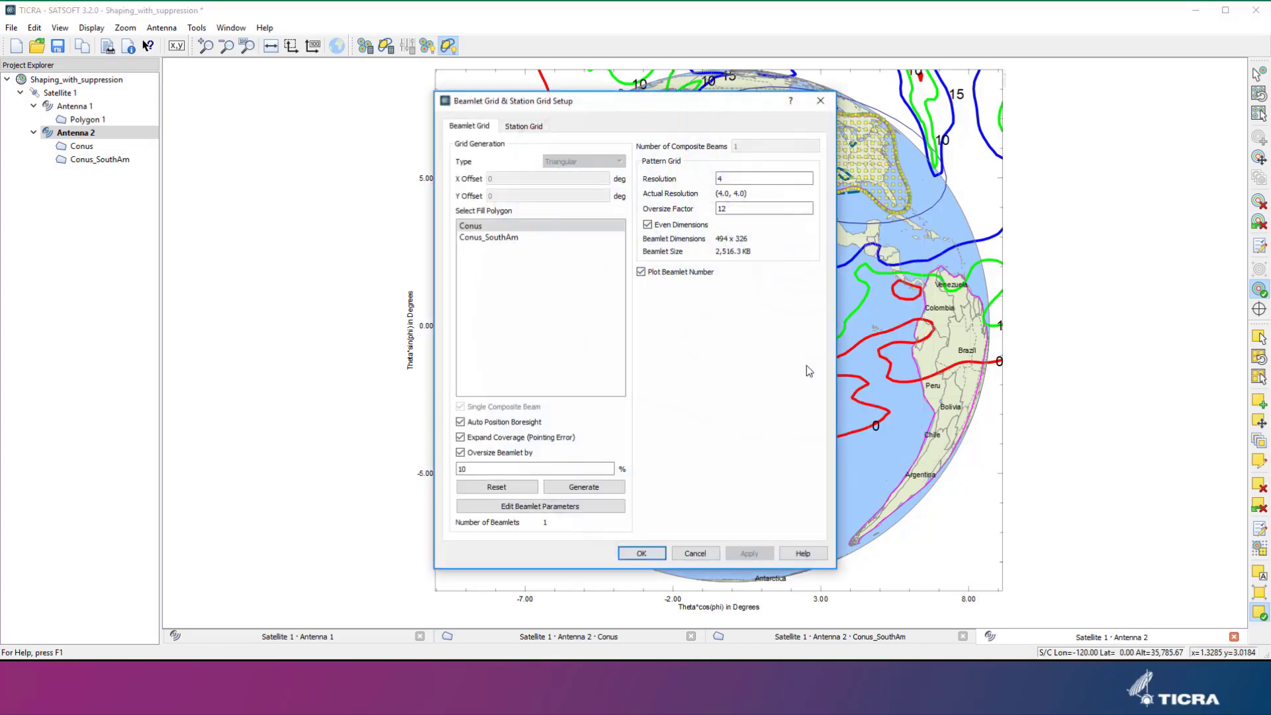
drag(649, 104, 447, 97)
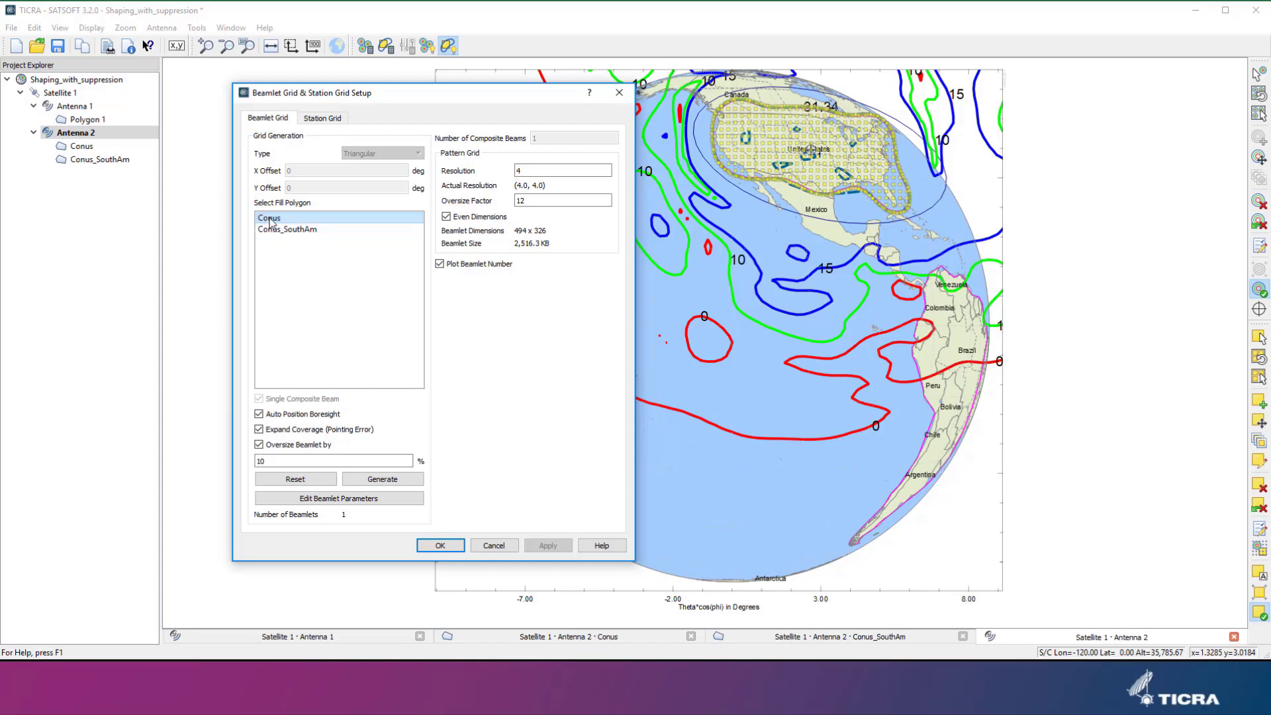
click(369, 482)
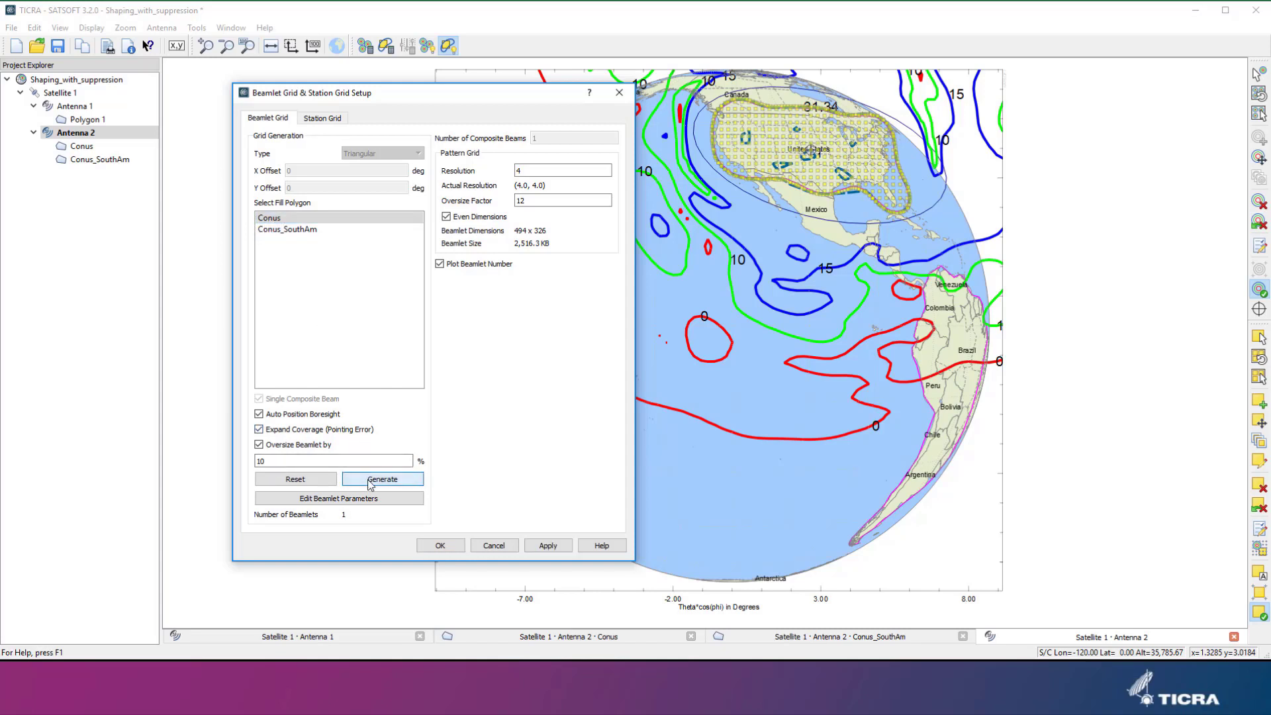
Generate the station grid of Antenna 2 with Conus_SouthAm as the fill polygon and apply the grid setup.
click(325, 118)
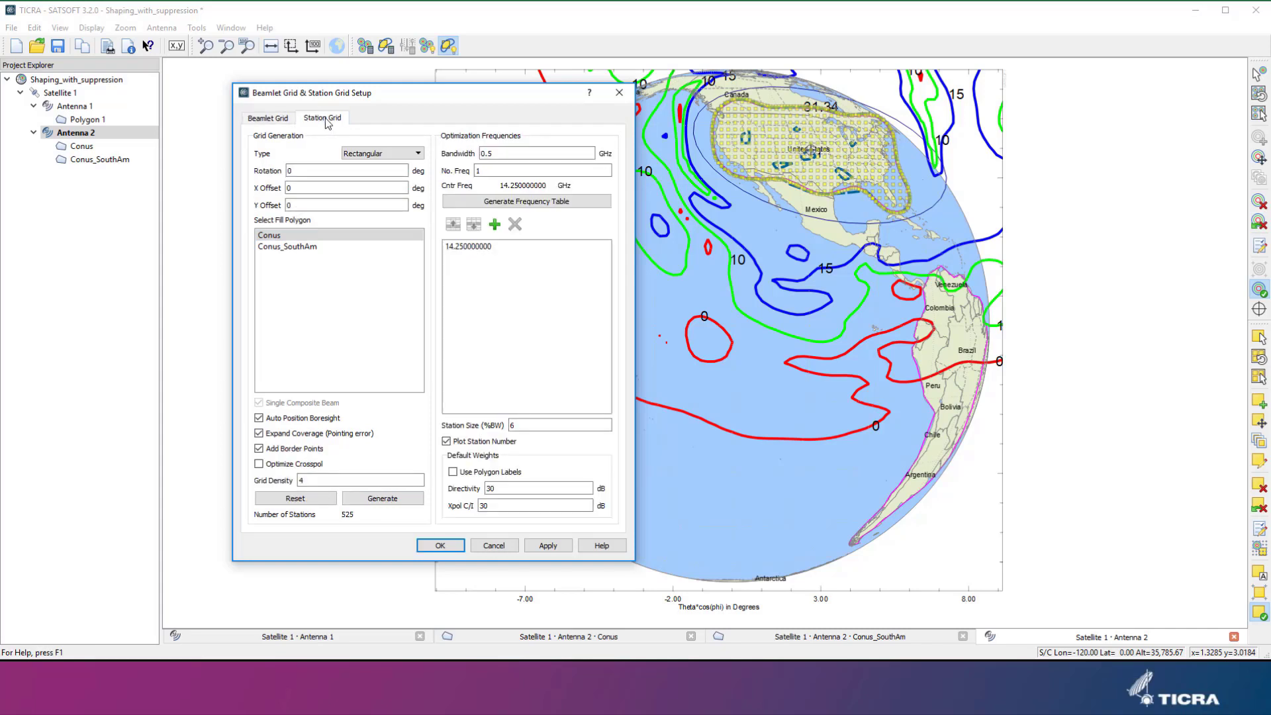
click(313, 248)
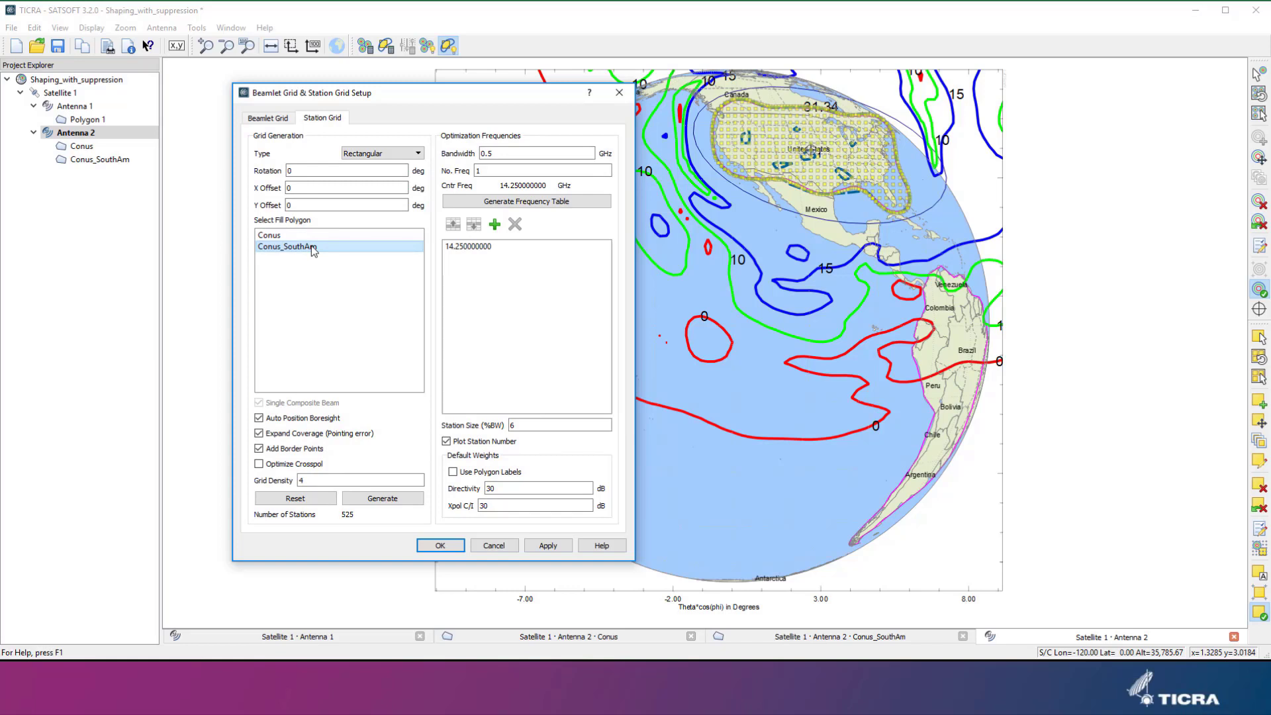
click(377, 498)
click(437, 546)
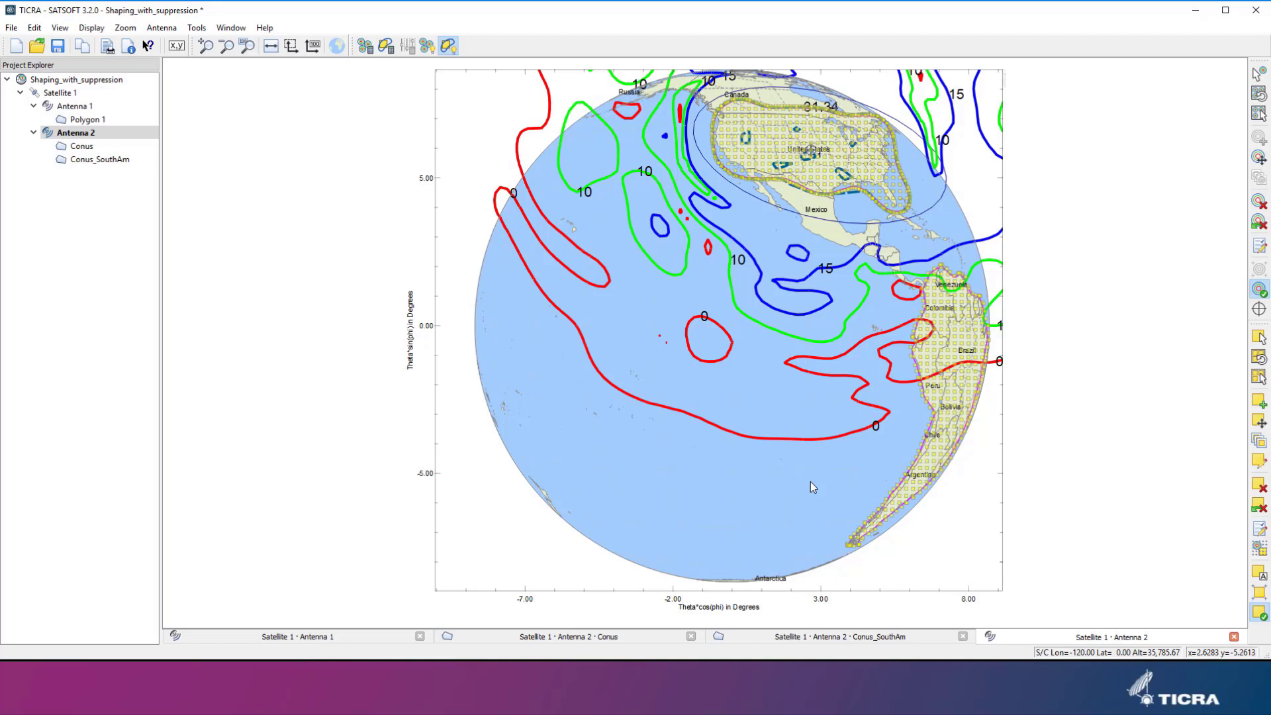
Select all stations over South America and set their copol type to Sidelobe with a goal of 0 dB.
click(1258, 340)
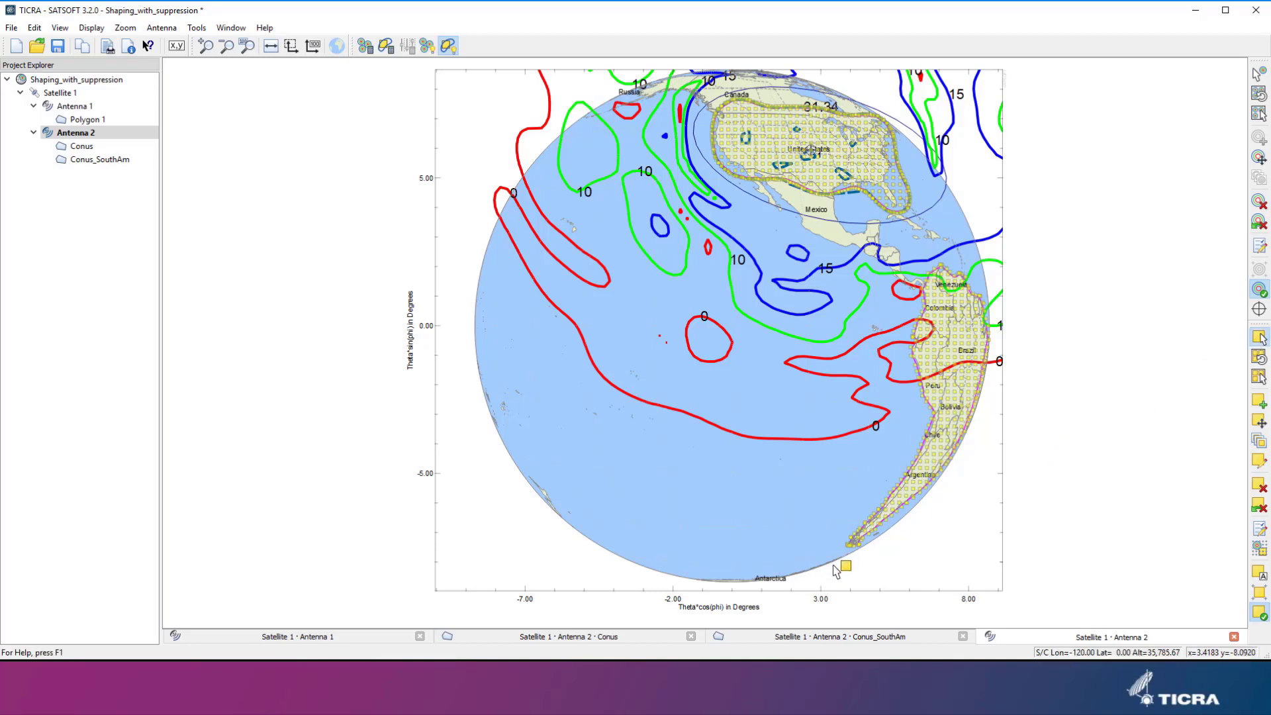
drag(833, 567, 1012, 247)
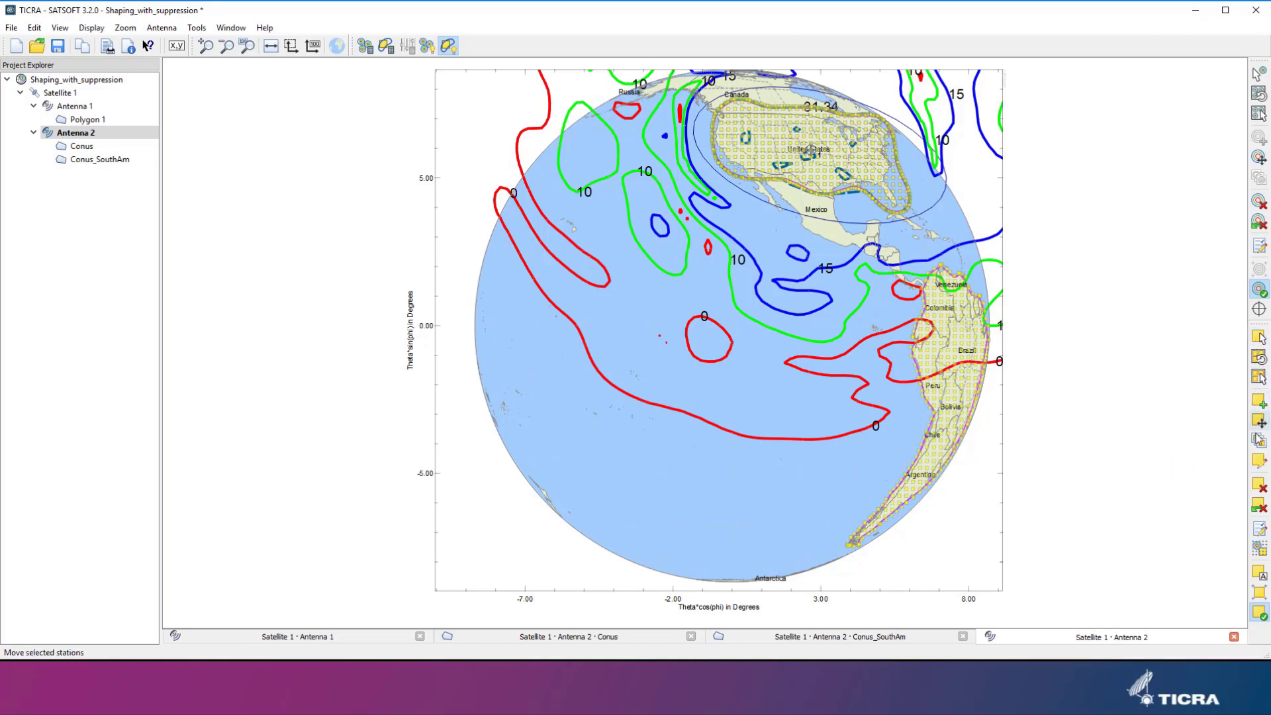
click(1257, 465)
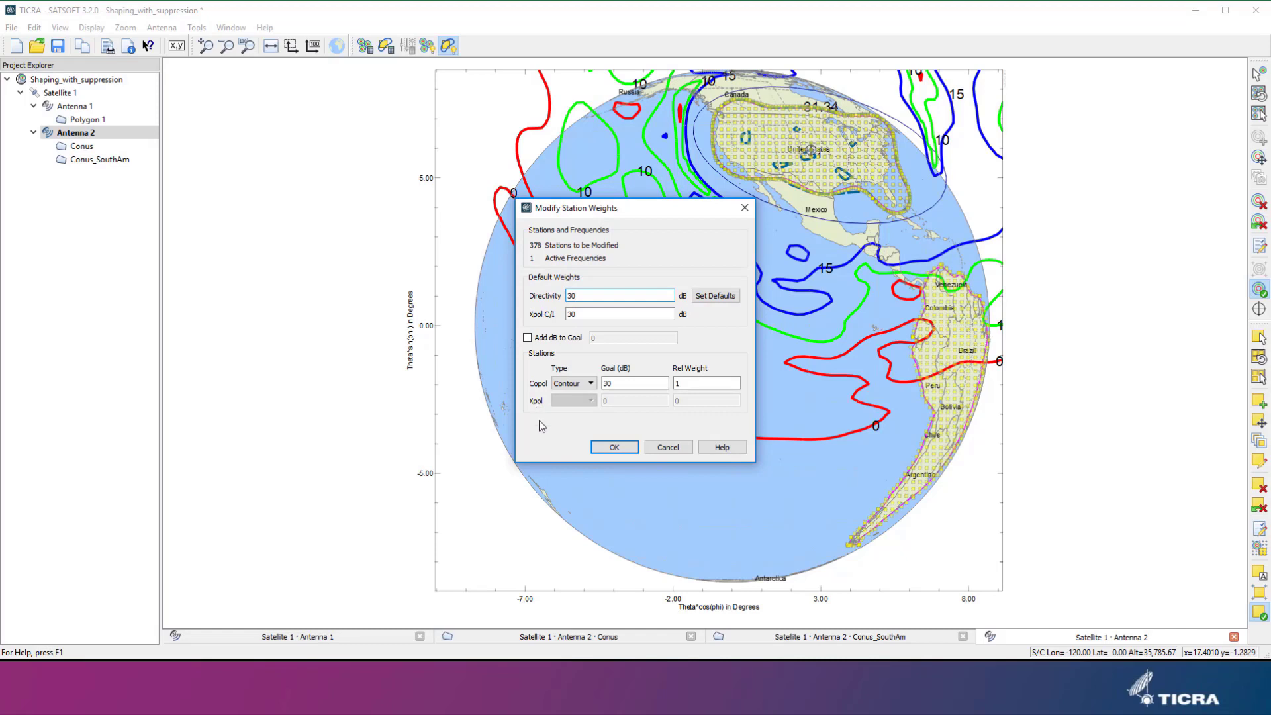
click(590, 384)
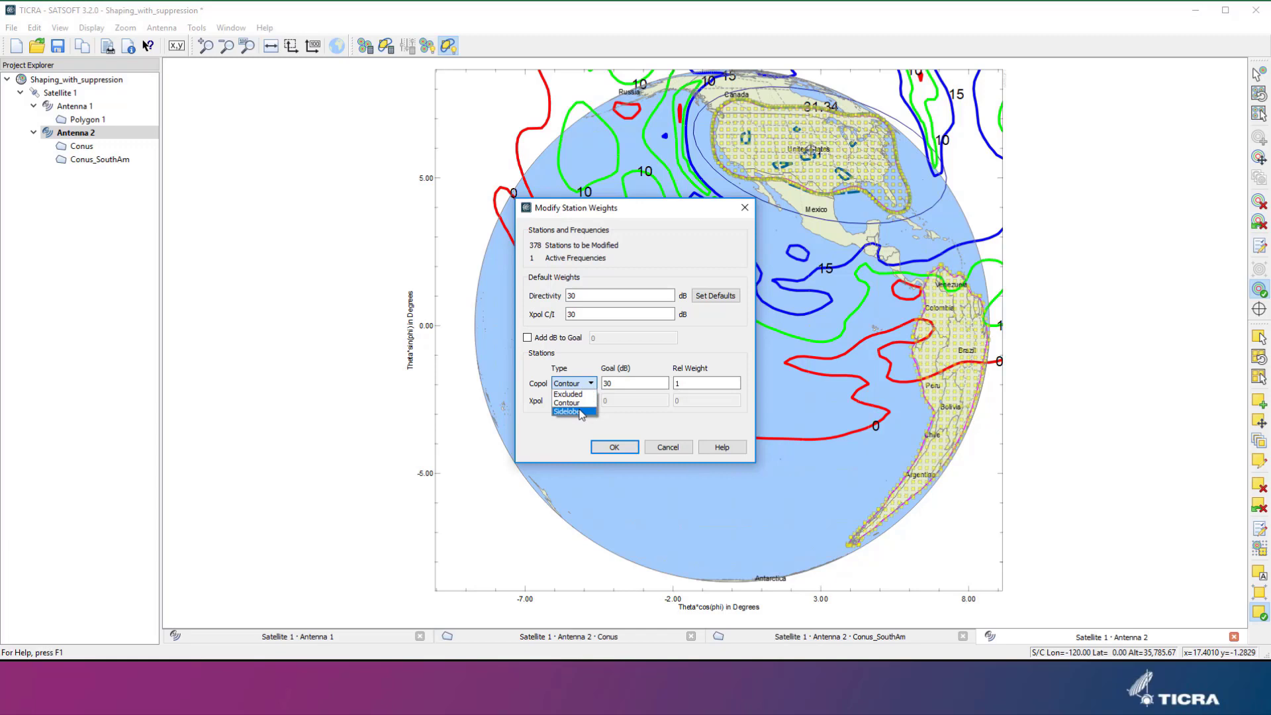
click(581, 412)
double_click(600, 384)
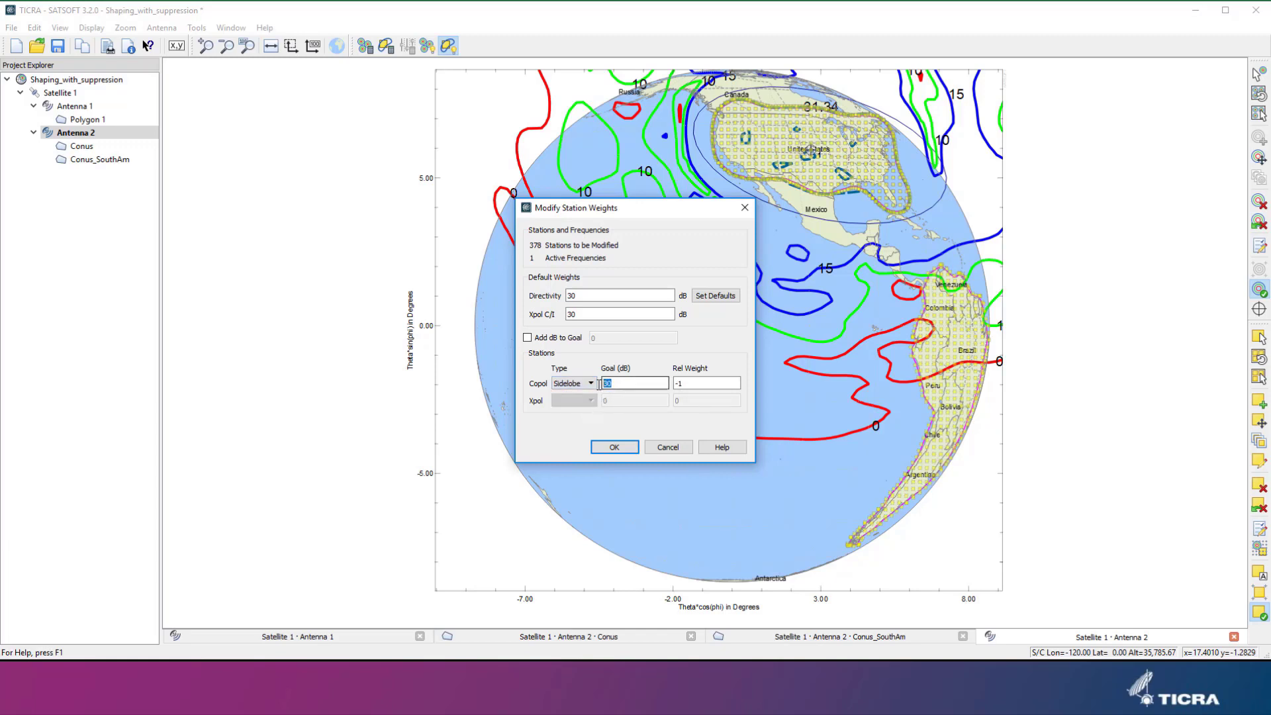
text(0)
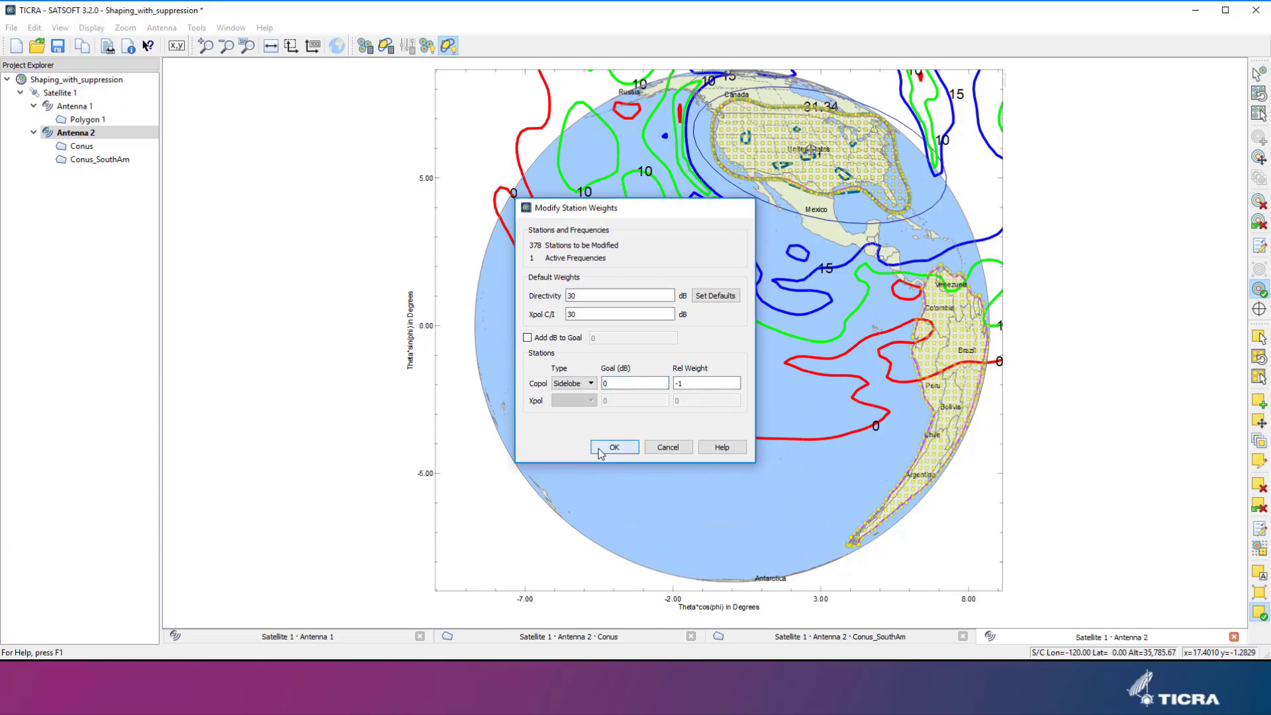
click(600, 449)
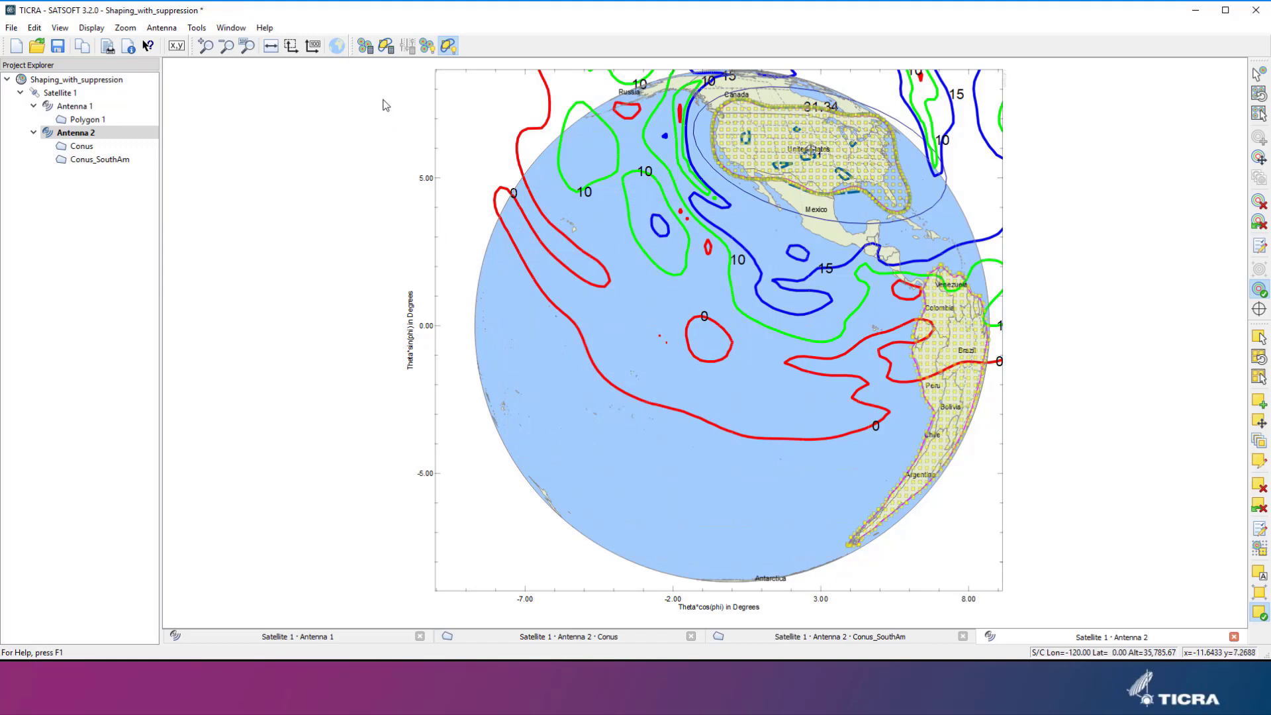
Compute the component and composite beams of Antenna 2, and compare its contours with those of Antenna 1.
click(366, 47)
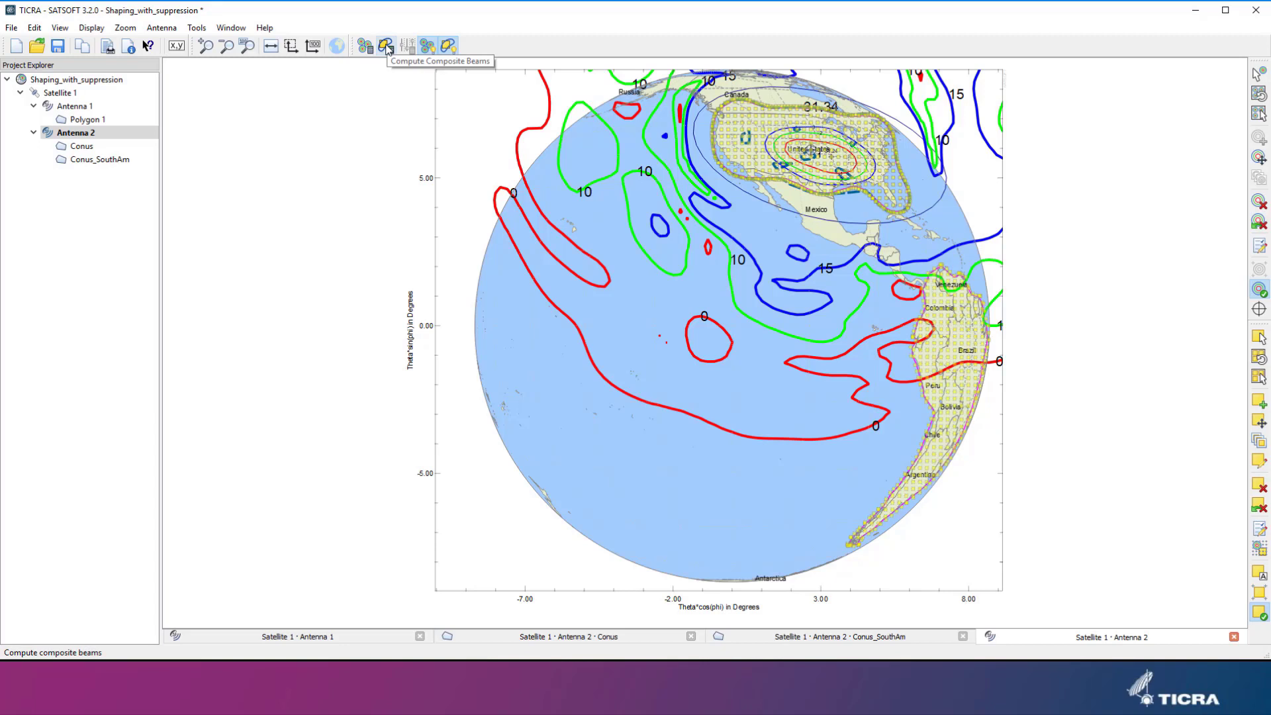
click(386, 46)
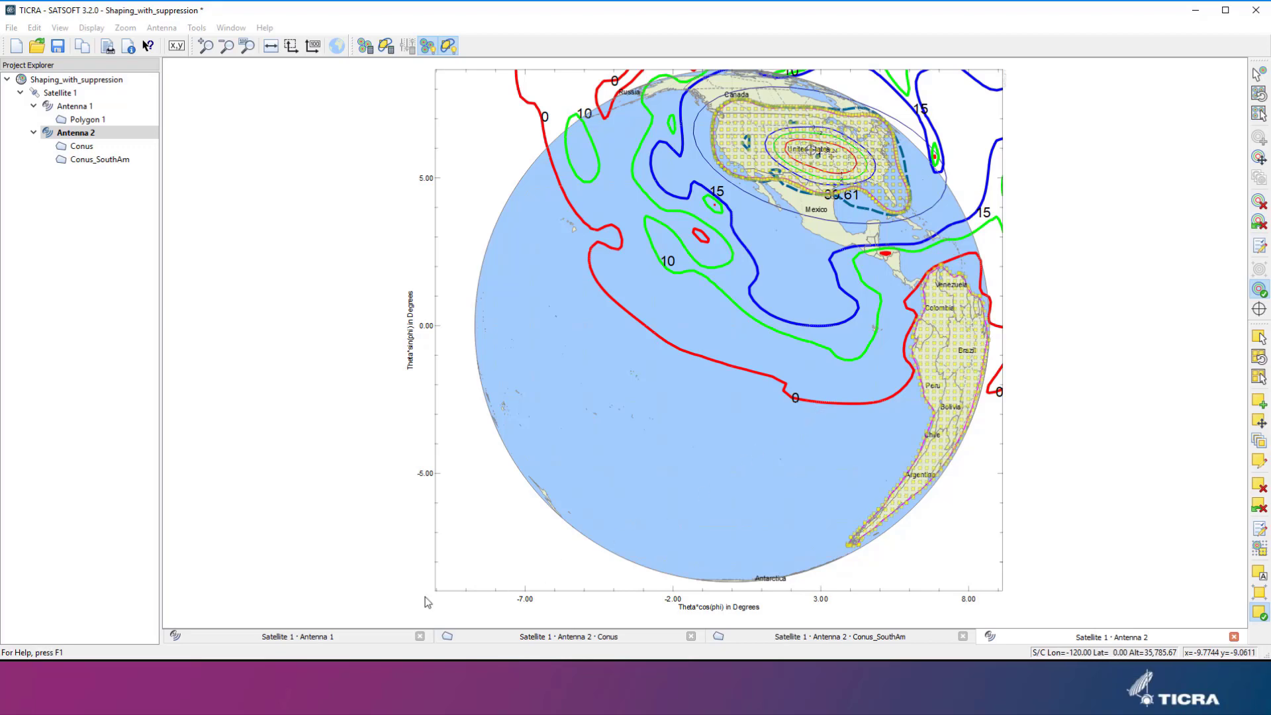
click(341, 637)
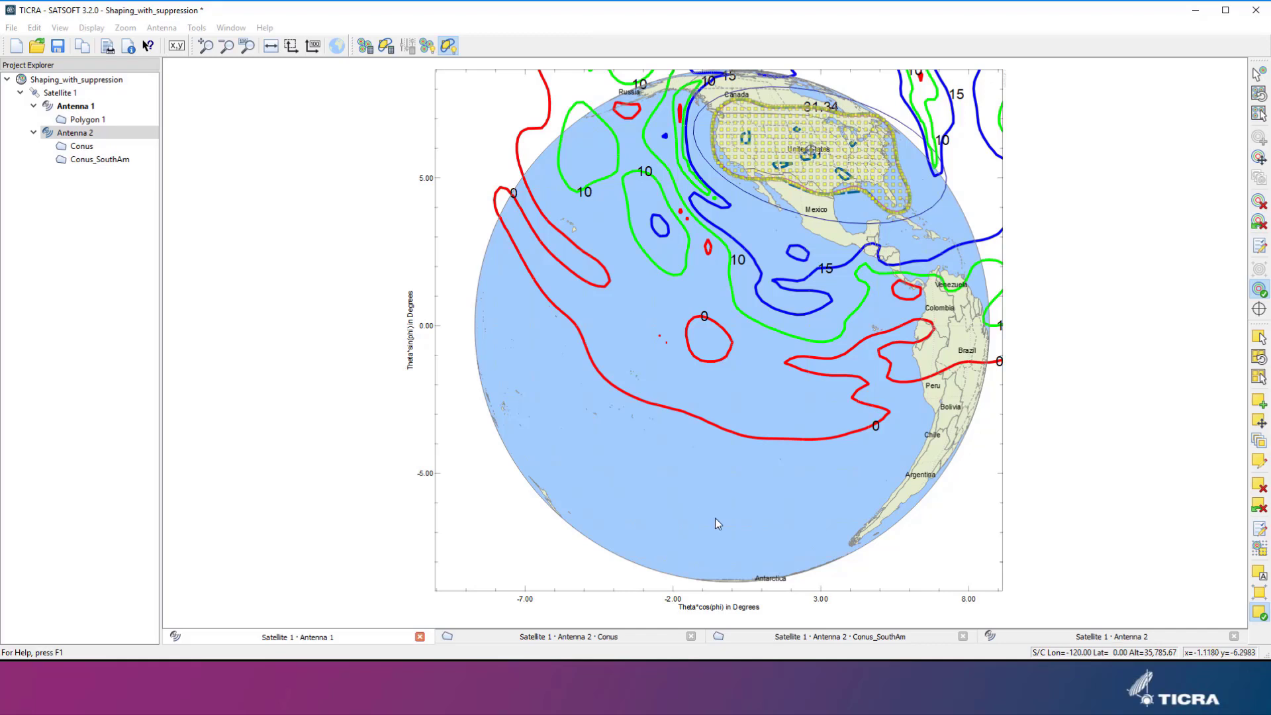
click(1076, 639)
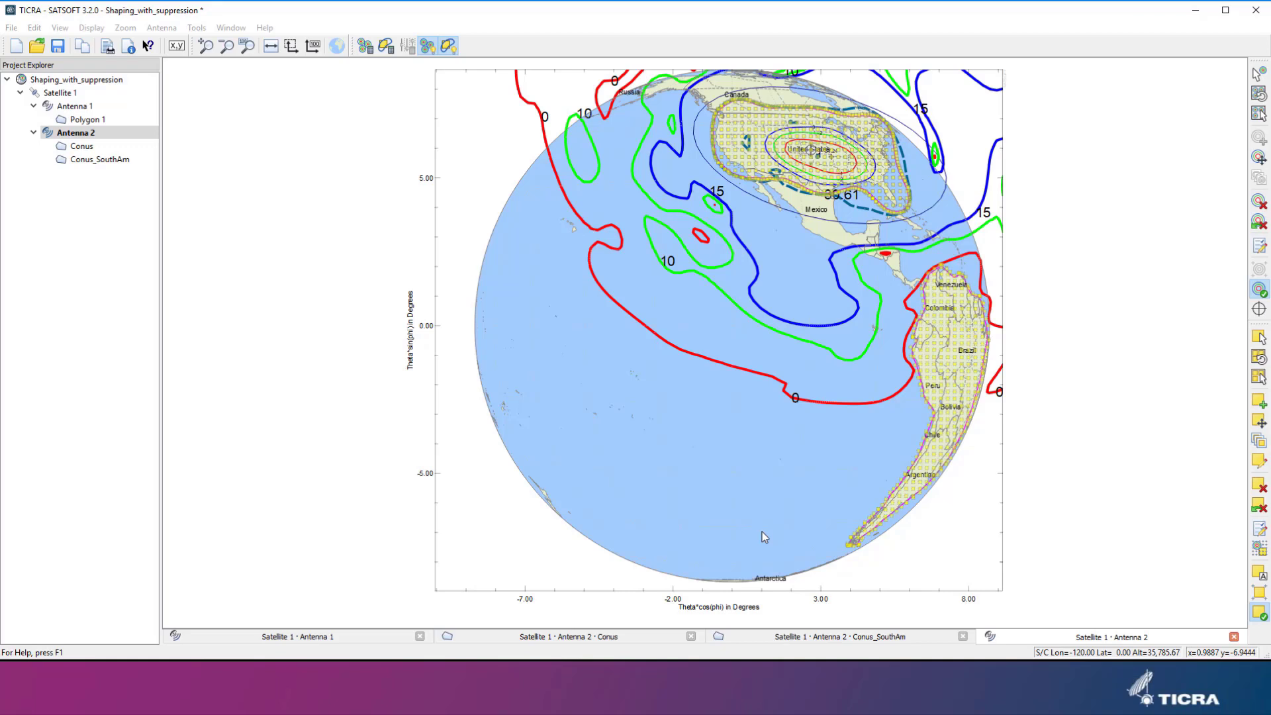
Create a performance table for Antenna 2 and sort it by descending directivity to examine the CONUS and South America station levels.
click(199, 29)
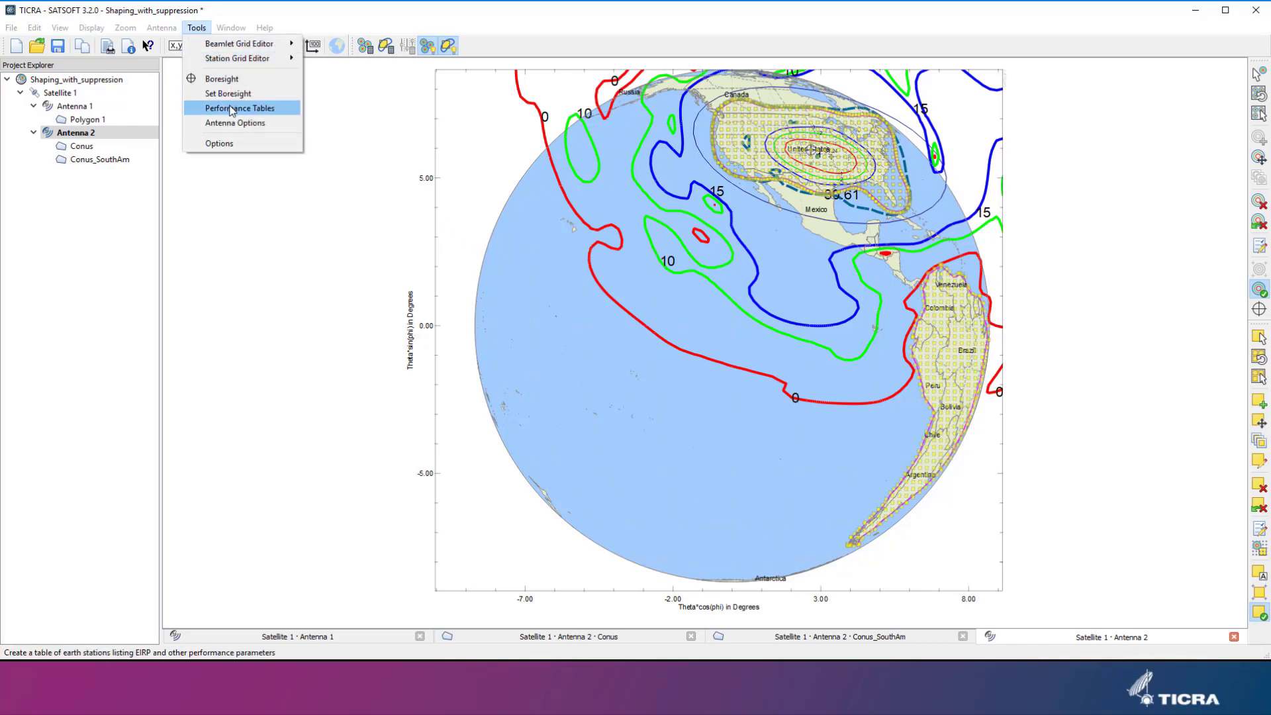
click(232, 108)
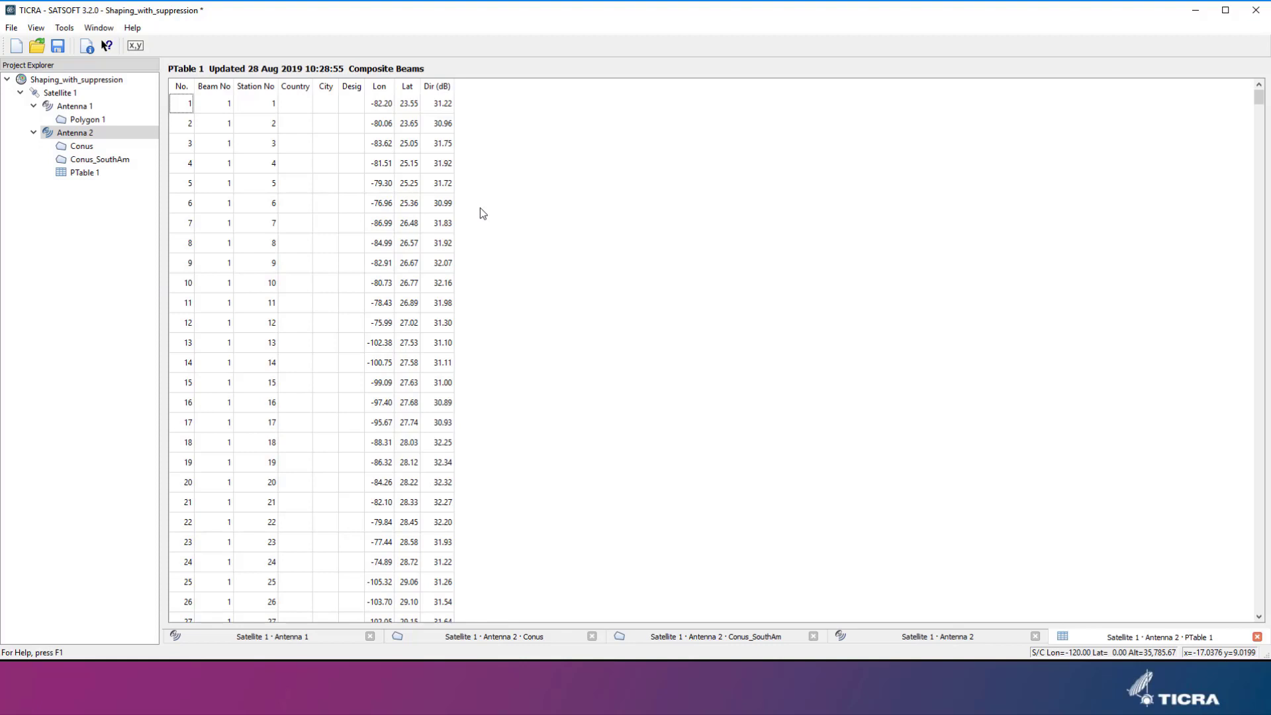
click(448, 91)
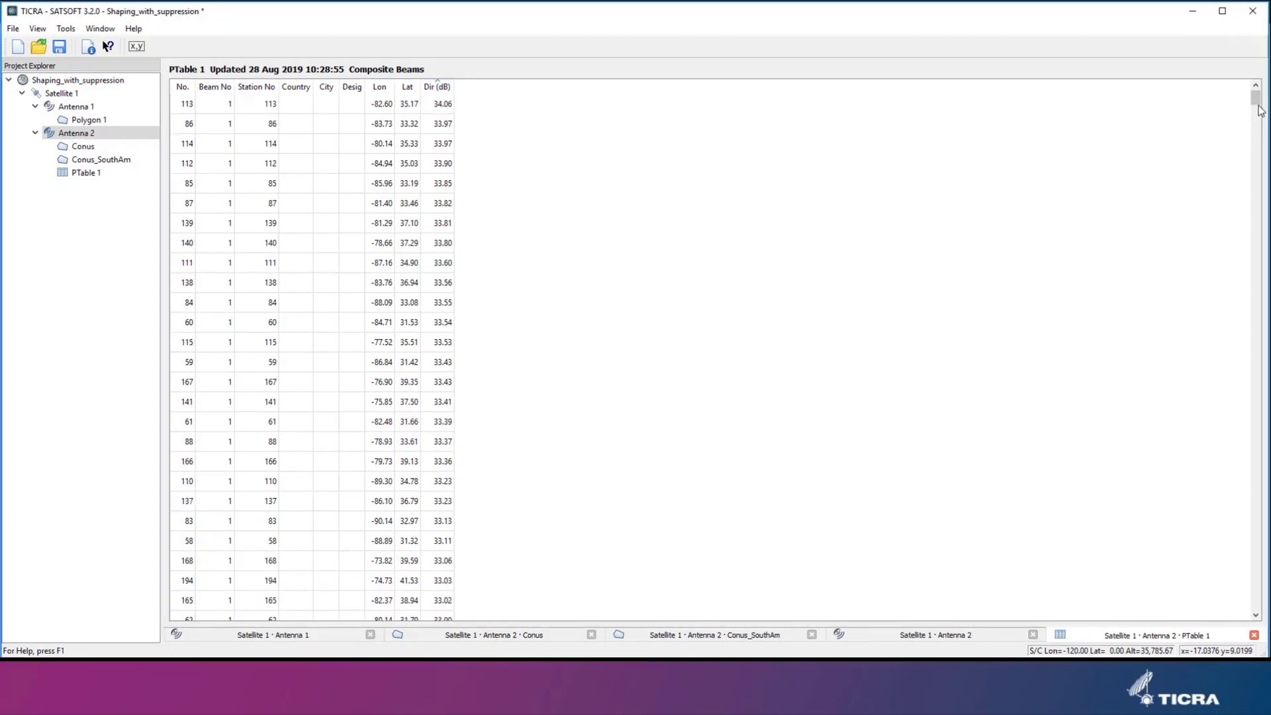
drag(1259, 111, 1264, 402)
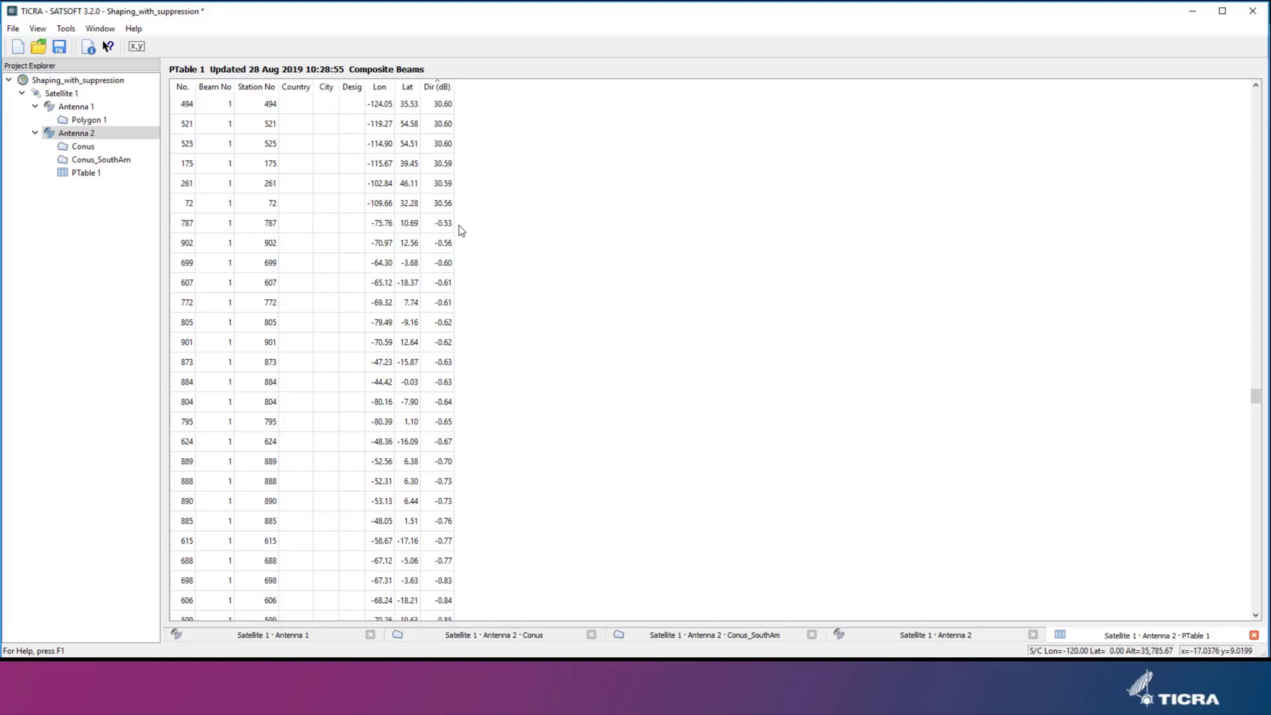
Return to the Antenna 2 contour plot and export the antenna as a POS project.
click(872, 629)
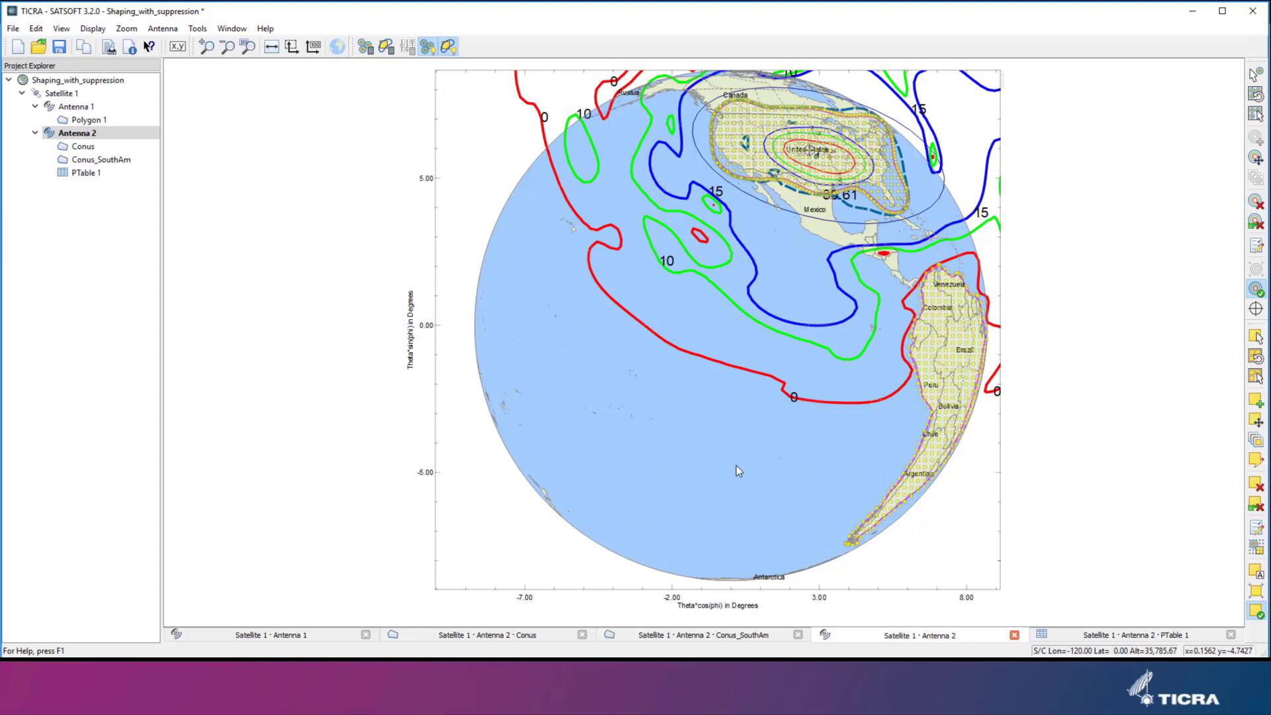
click(14, 30)
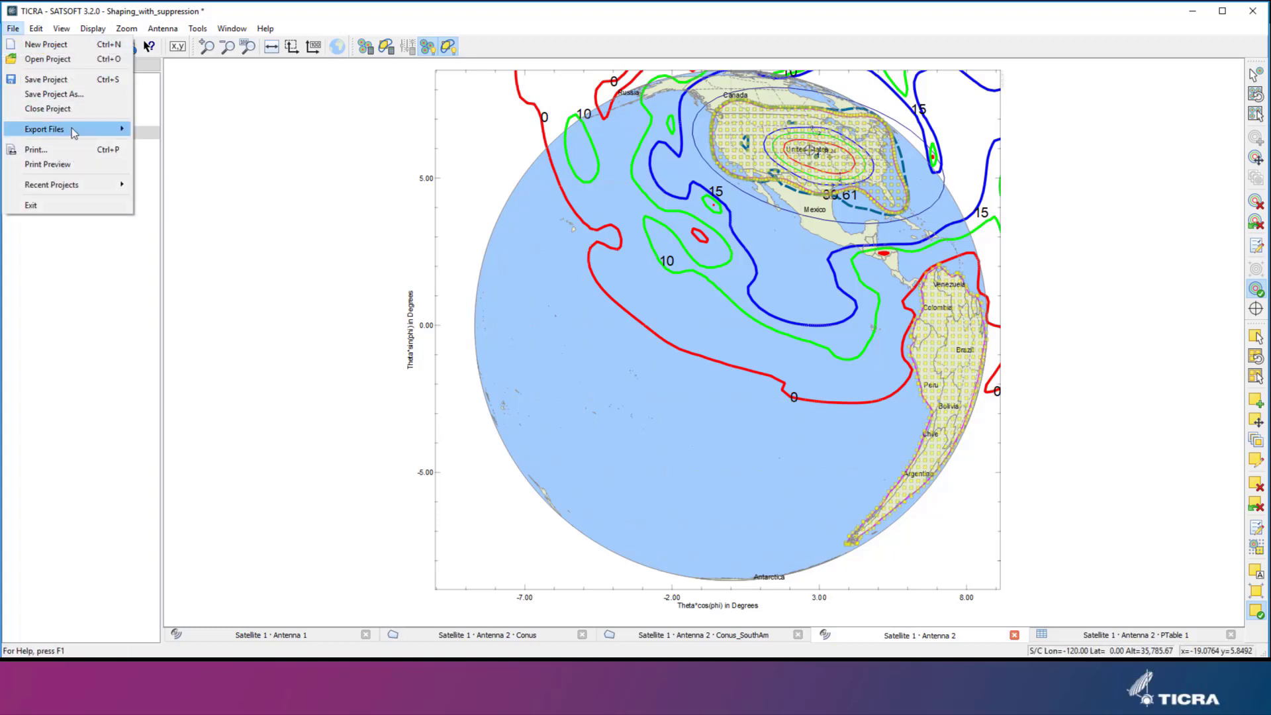
mouse_move(73, 133)
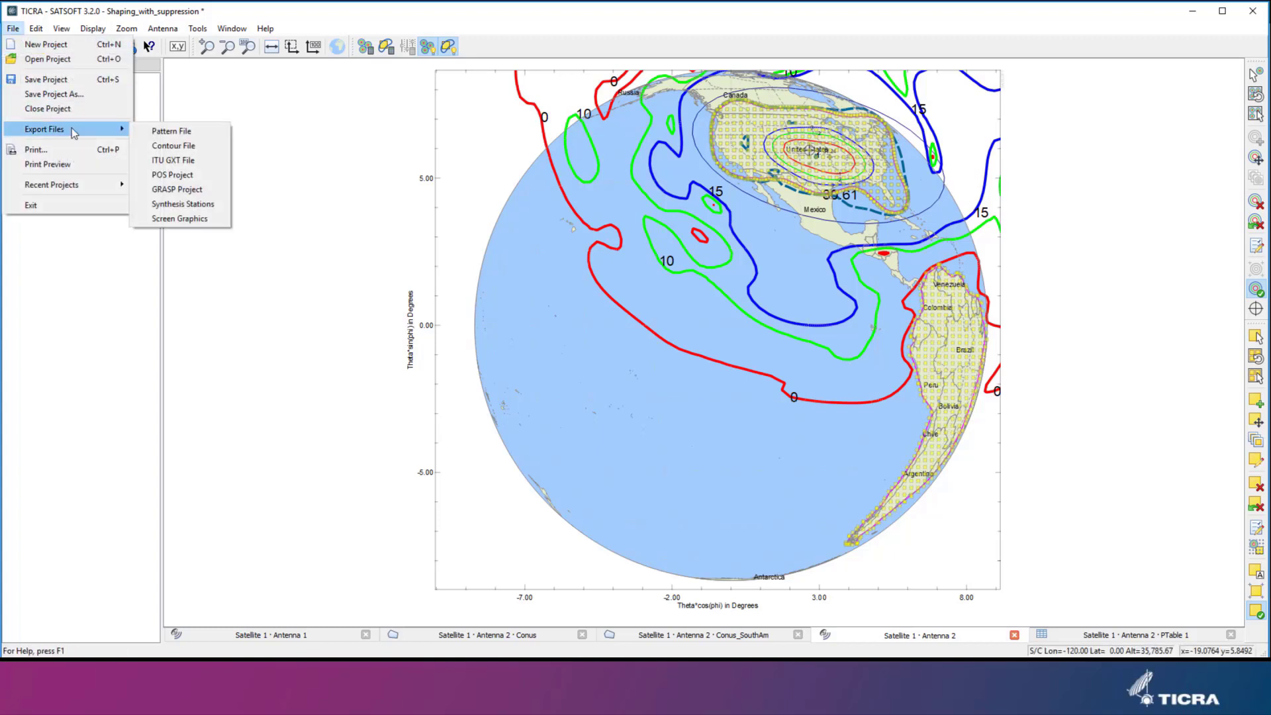
click(201, 173)
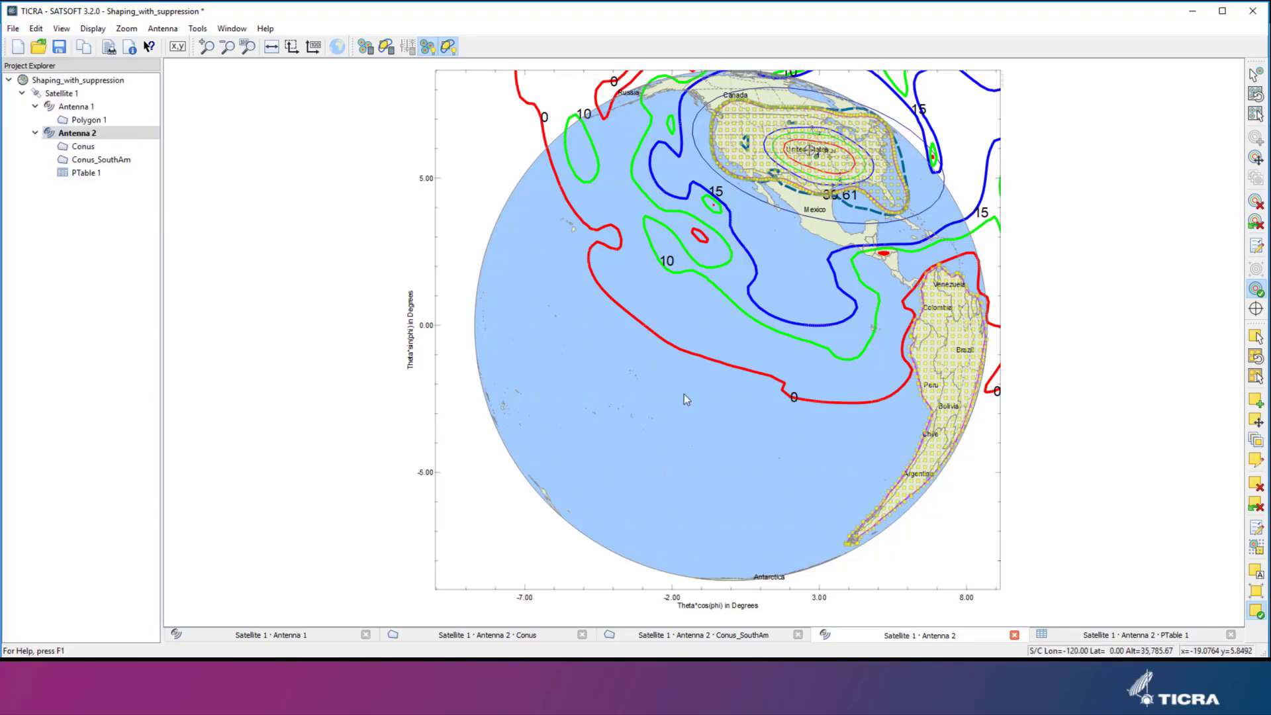